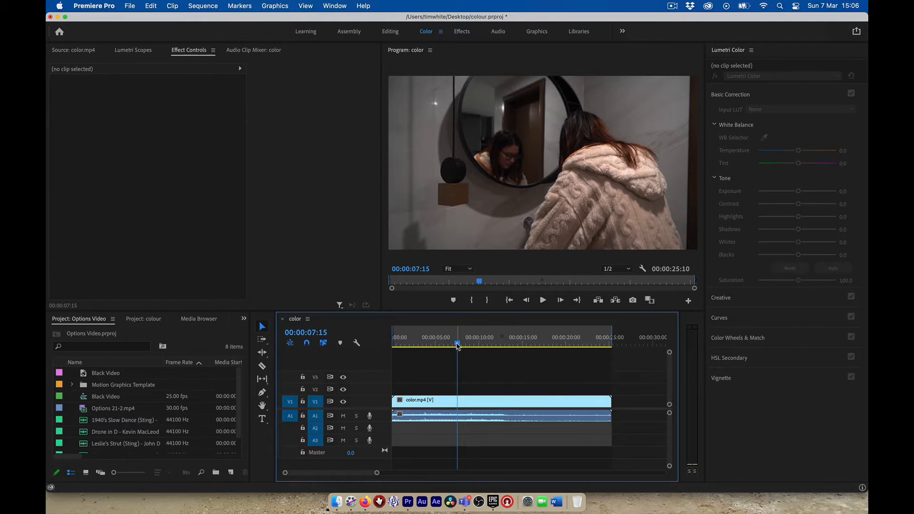
Scrub through the color.mp4 footage and return to its first frame
drag(457, 344, 385, 356)
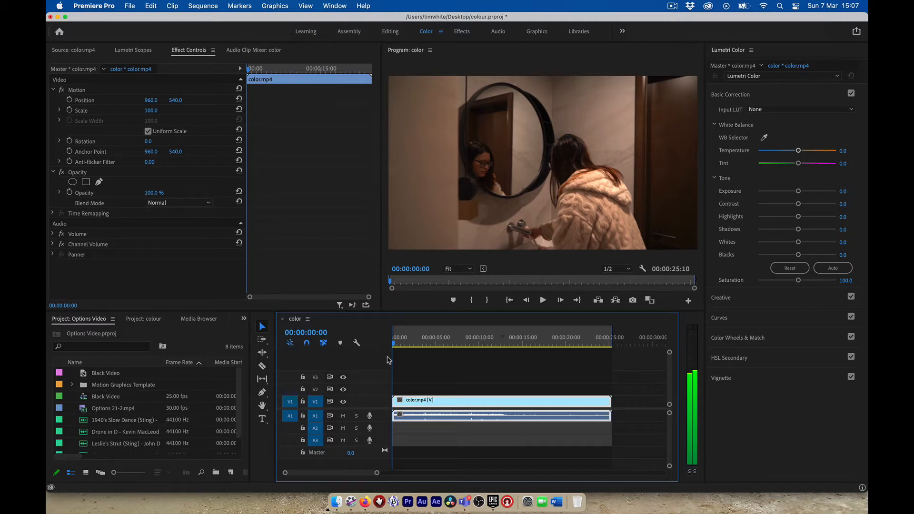
drag(390, 360, 609, 337)
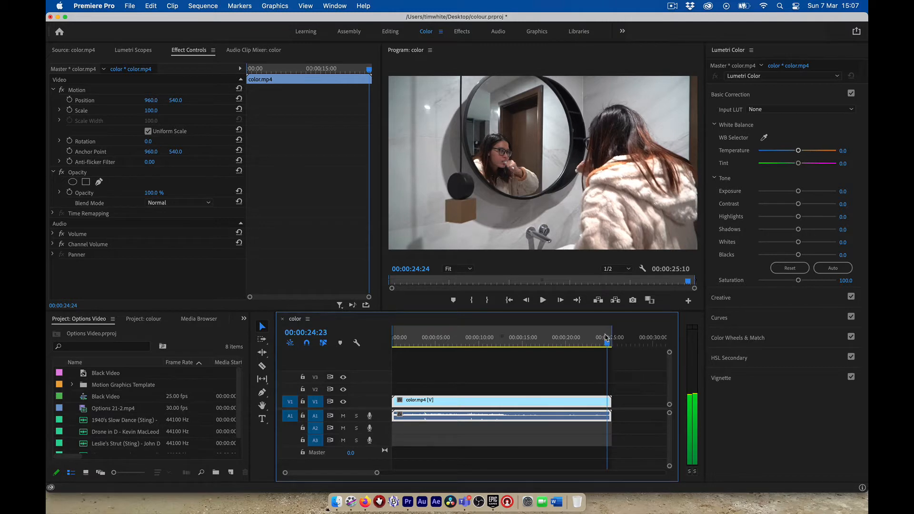
drag(609, 337, 548, 347)
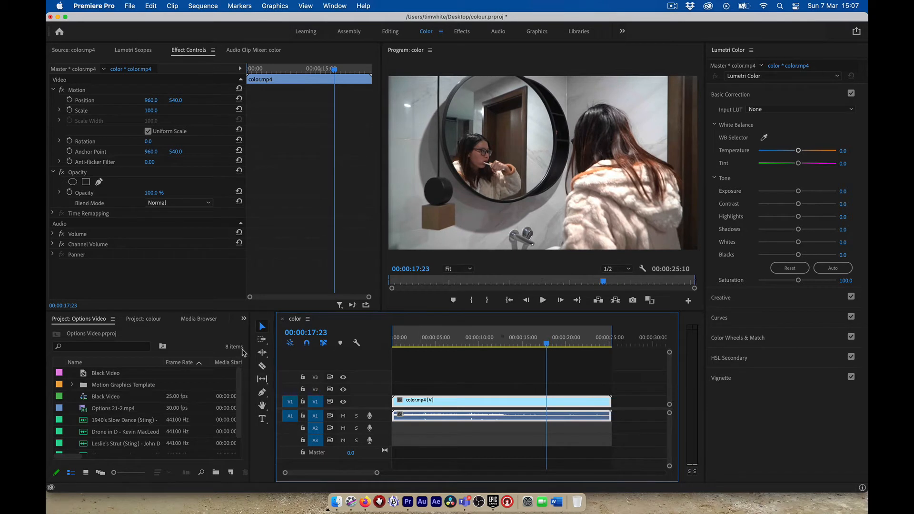
Split color.mp4 with the Razor tool at frame 00:00:14:27
click(262, 366)
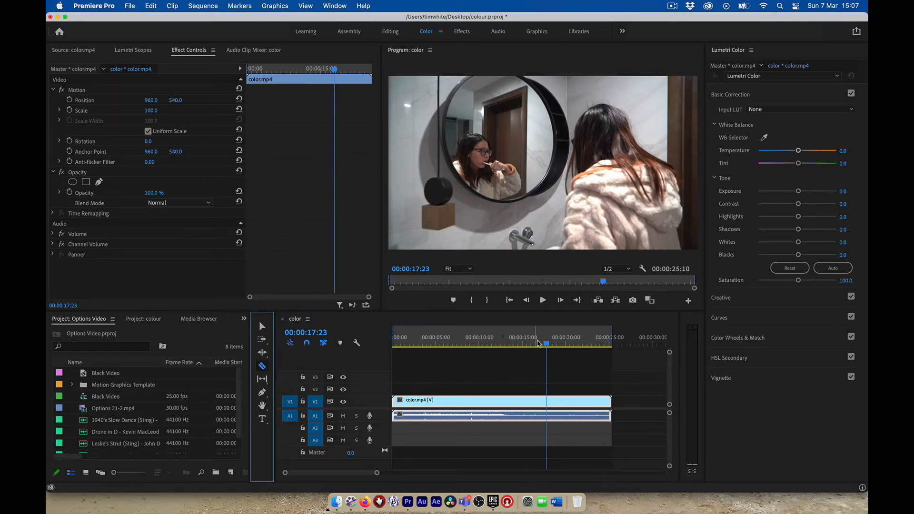
drag(546, 344, 522, 349)
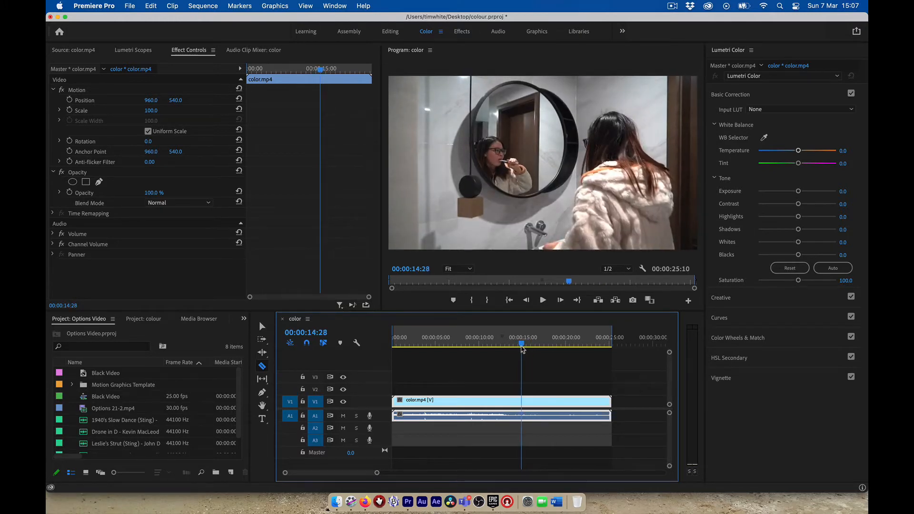
key(Left)
key(Left)
key(Left)
key(Right)
key(Right)
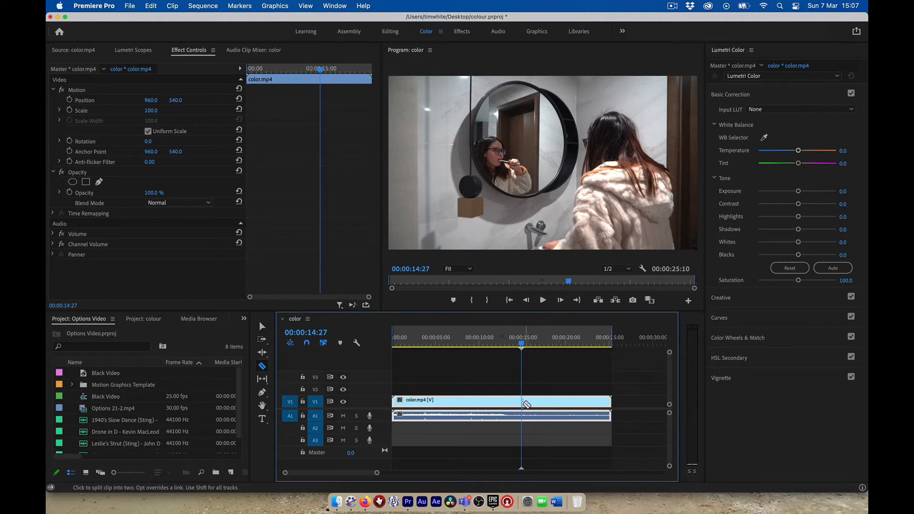
click(523, 404)
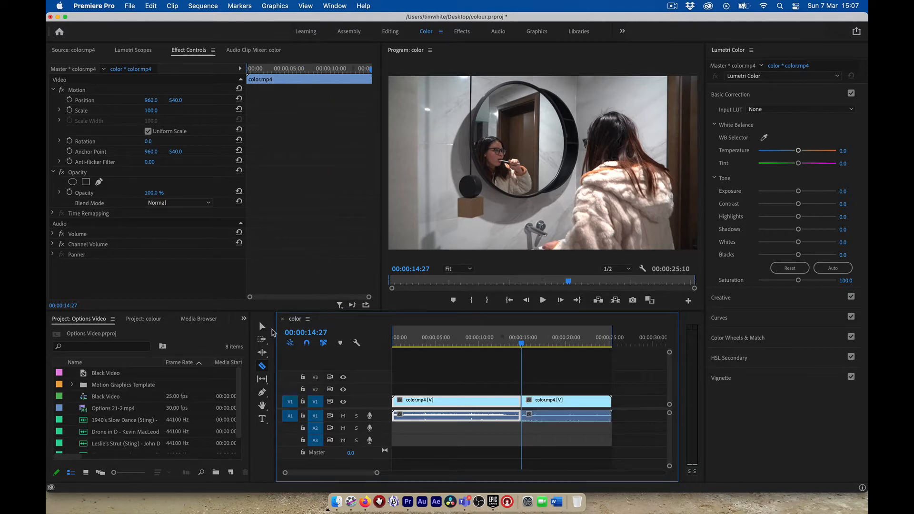
Move the second clip later to leave a gap, with the playhead inside it
click(261, 326)
drag(583, 406, 614, 405)
click(588, 341)
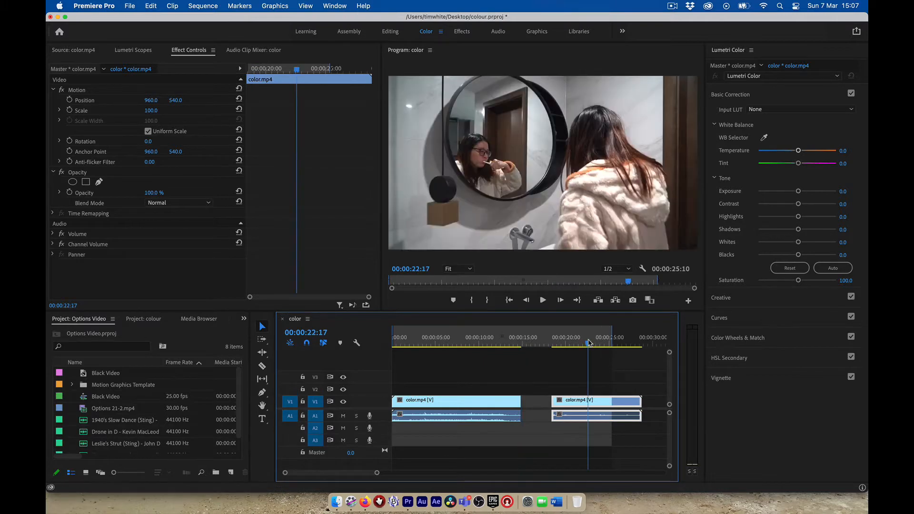
Return the playhead to the start, heighten the Project and Timeline panels, and save the project
drag(438, 338, 383, 333)
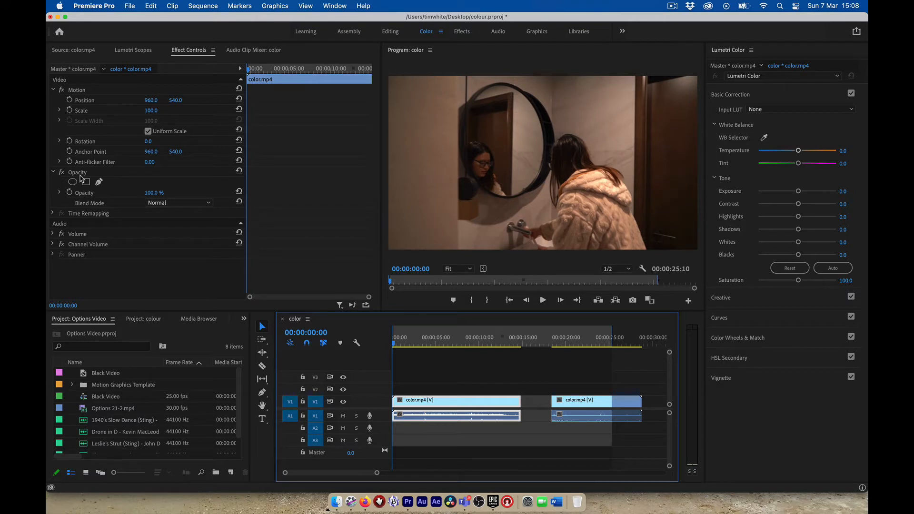
scroll(104, 419, down, 1)
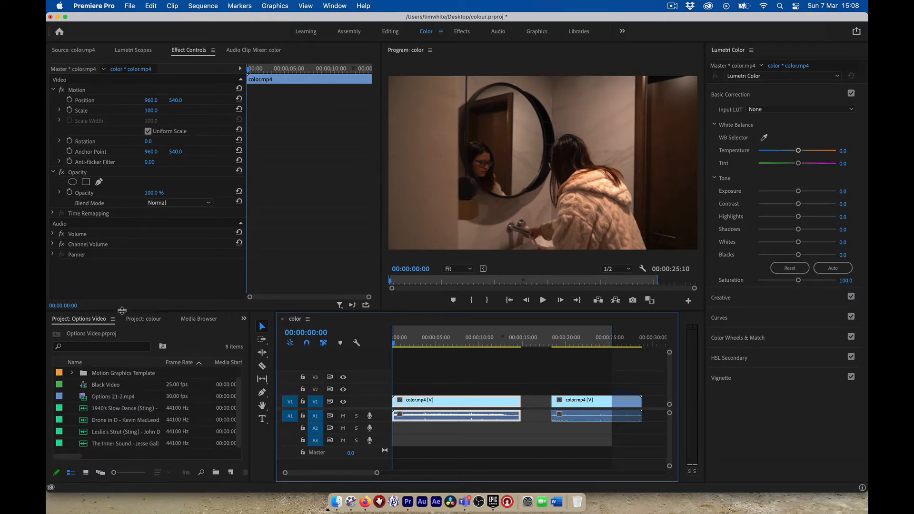
drag(122, 310, 122, 252)
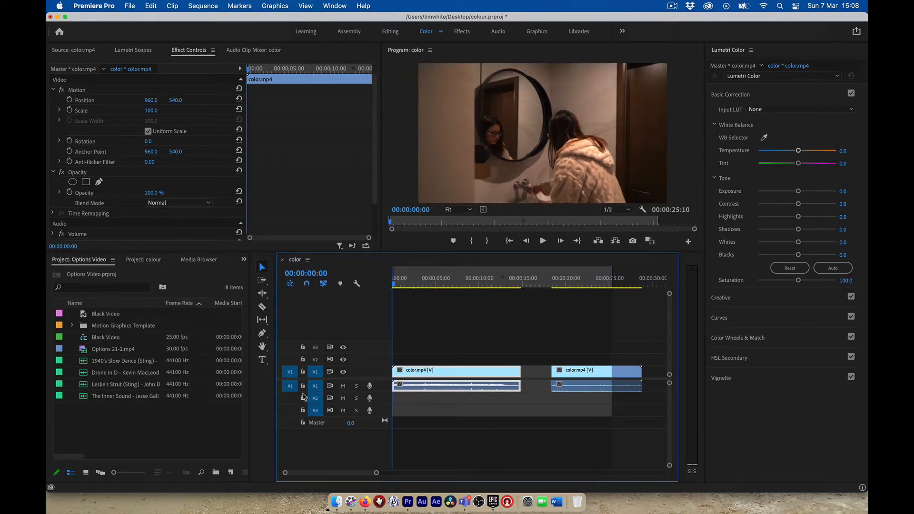
click(177, 425)
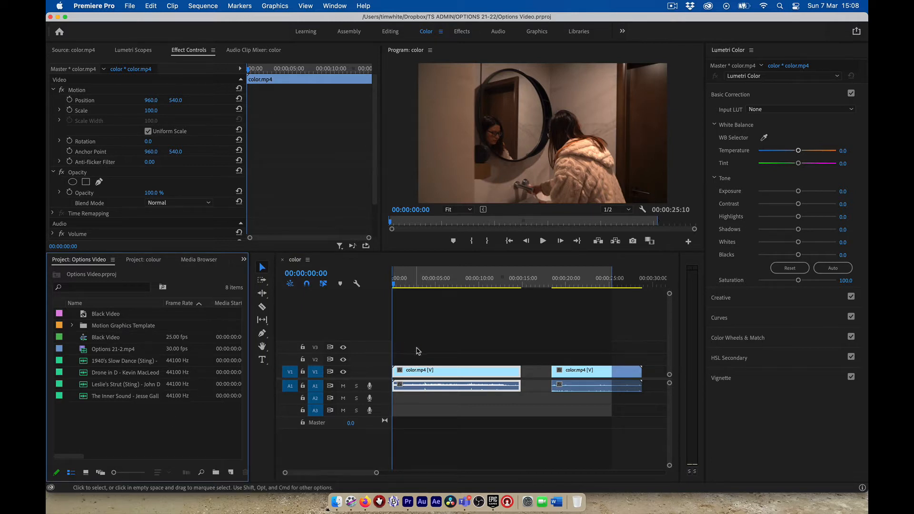
key(super+s)
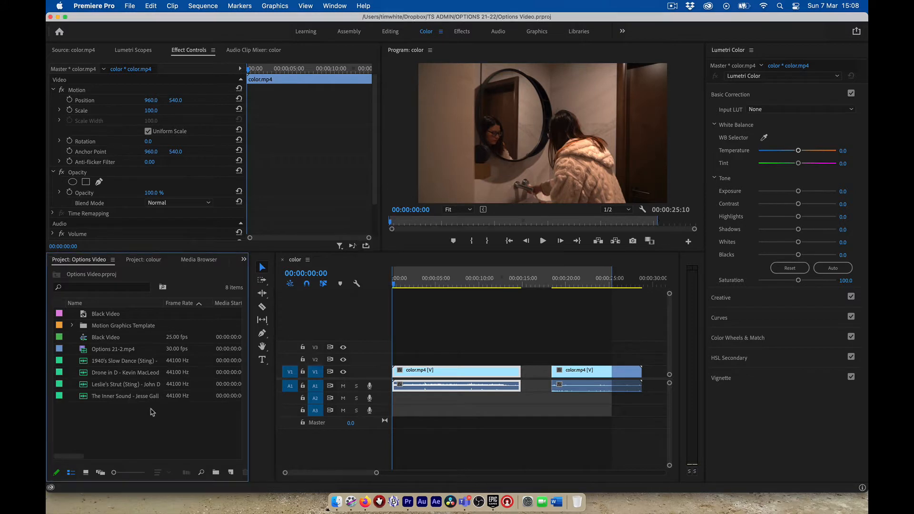
Create a default 1920x1080 adjustment layer and place it on V2 at the sequence start
right_click(126, 415)
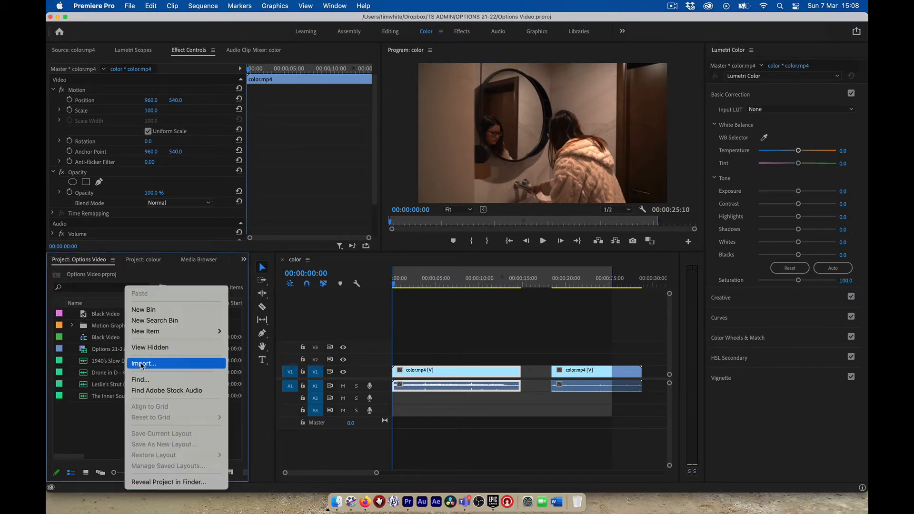
mouse_move(152, 332)
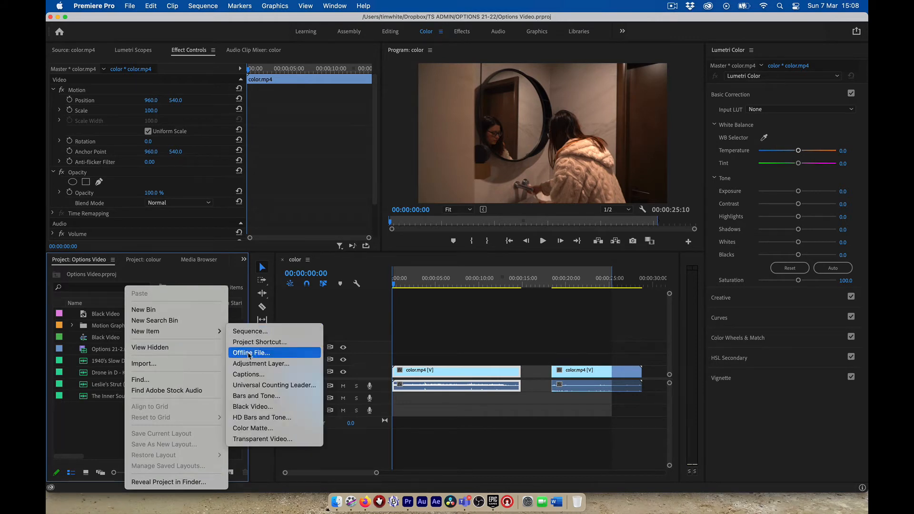
click(261, 363)
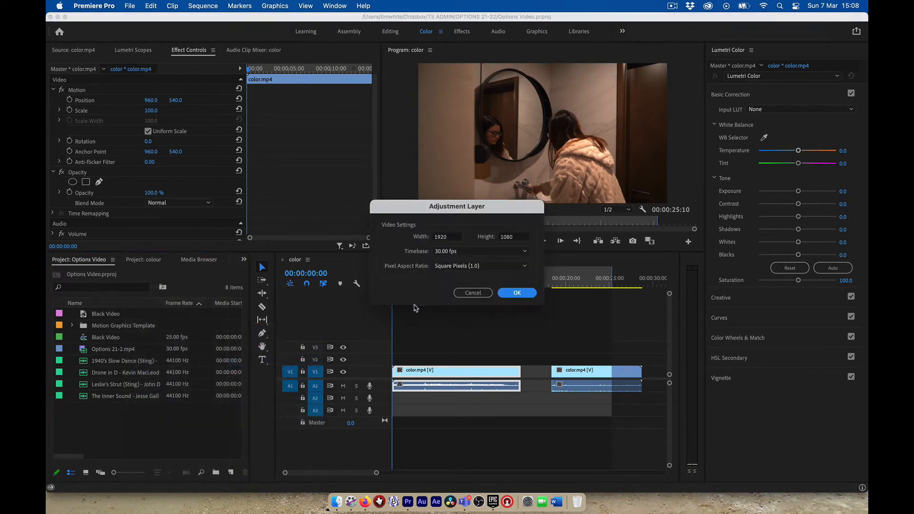
click(509, 293)
drag(82, 314, 517, 359)
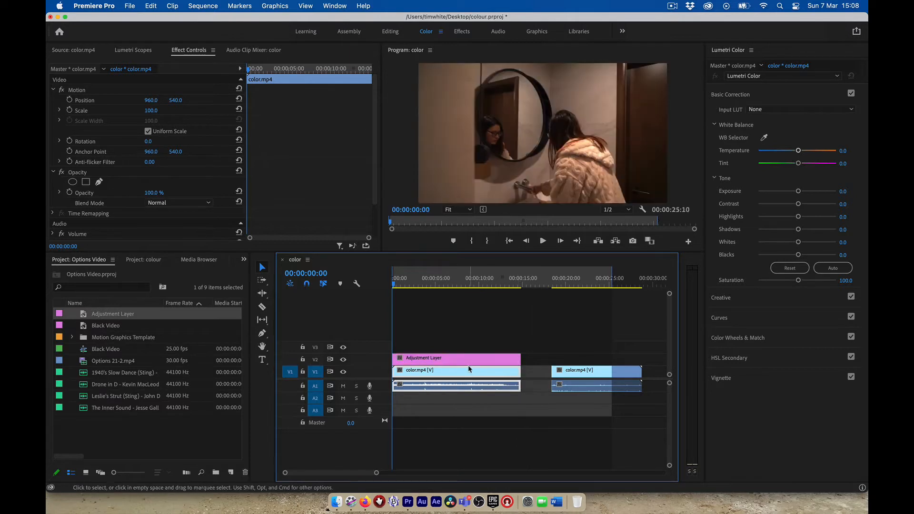
Give the adjustment layer Lumetri Color with Temperature -44.7, and load color.mp4 in the Source monitor
click(441, 363)
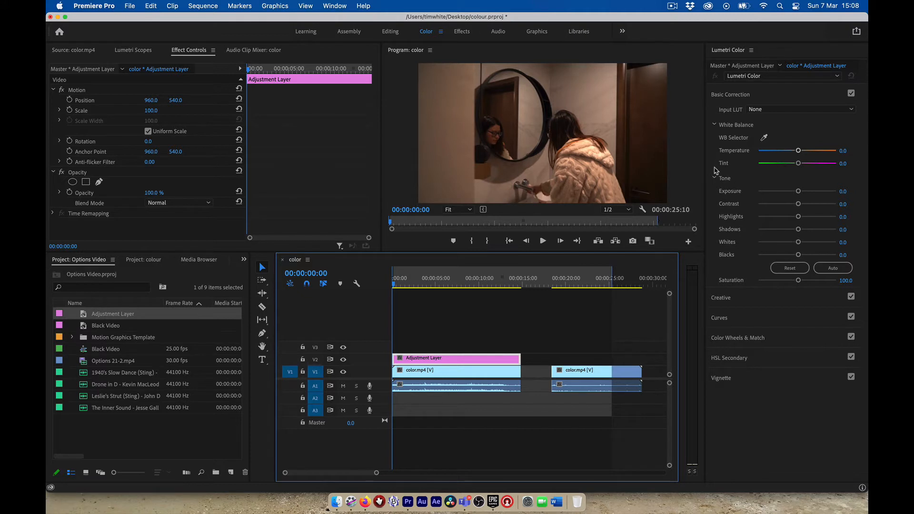
drag(705, 168, 686, 168)
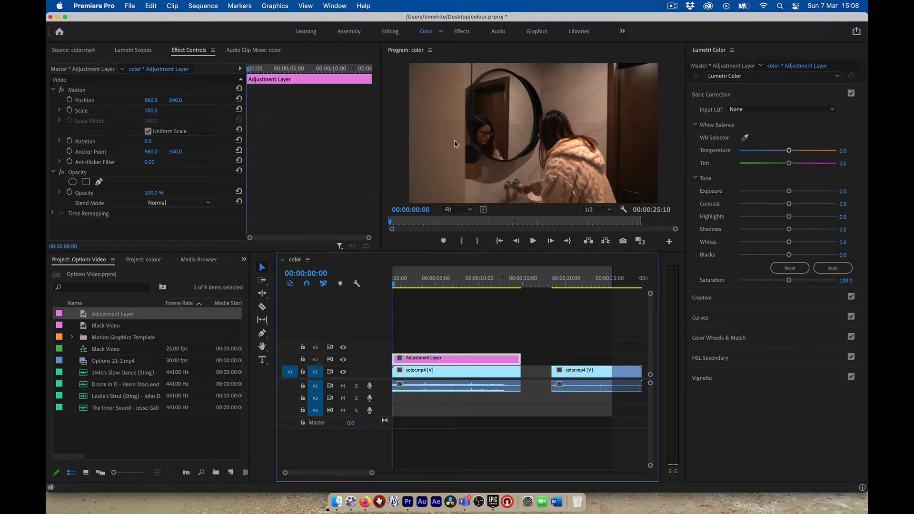
click(788, 151)
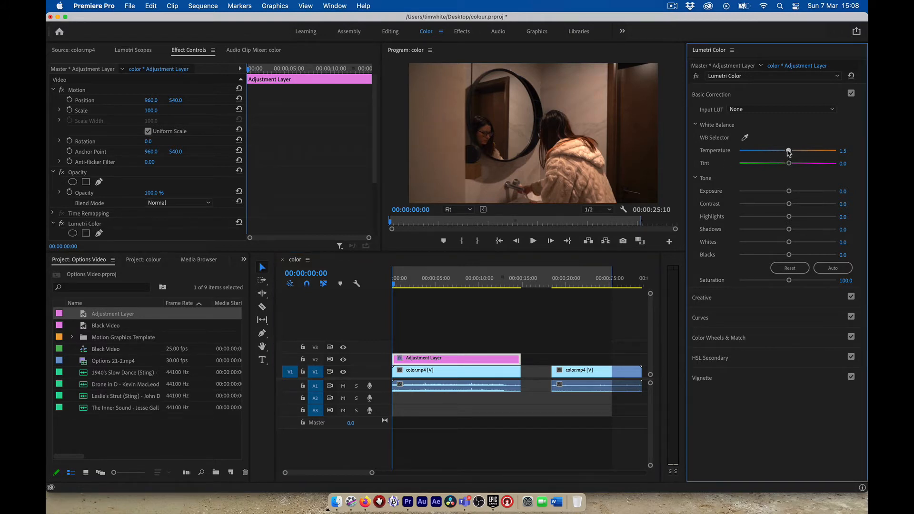
drag(788, 151, 781, 152)
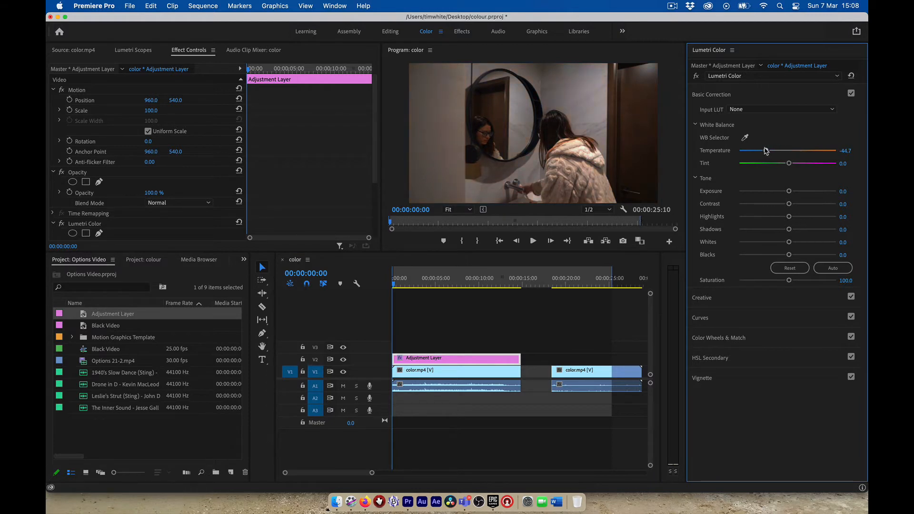
click(80, 51)
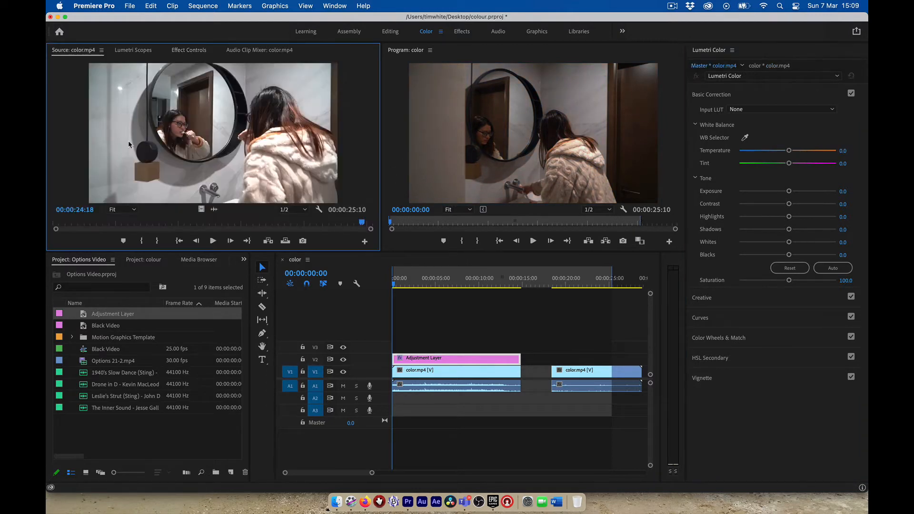
Reset the adjustment layer's Temperature and cool it to about -66.8
mouse_move(362, 222)
mouse_down()
mouse_move(355, 222)
mouse_move(365, 222)
mouse_up()
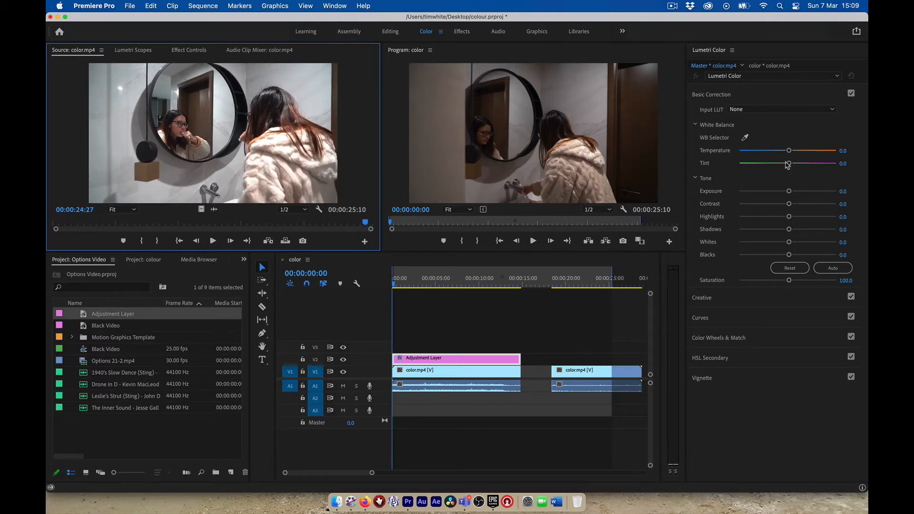
click(456, 360)
click(492, 158)
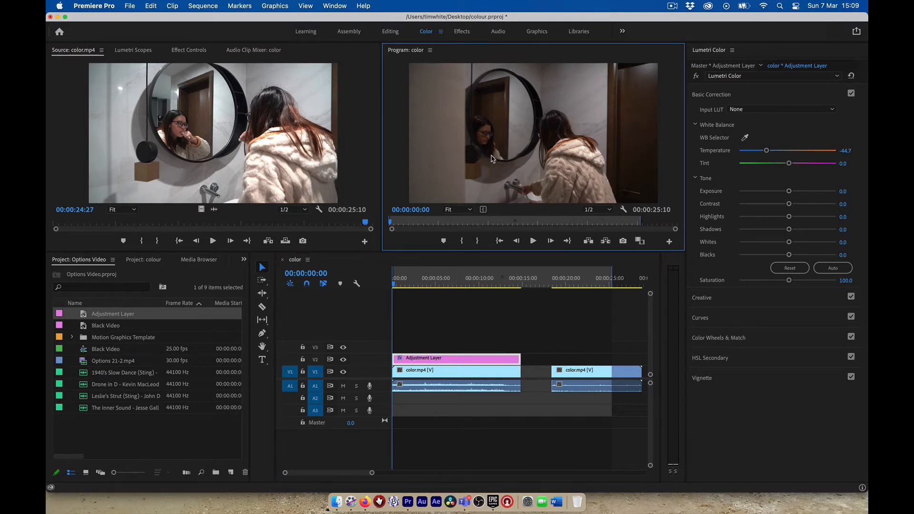
click(466, 361)
double_click(466, 361)
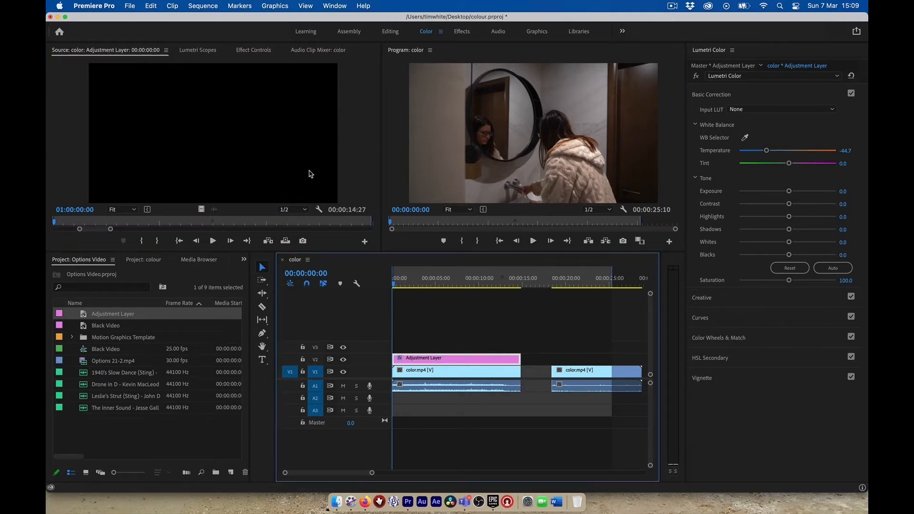
double_click(766, 152)
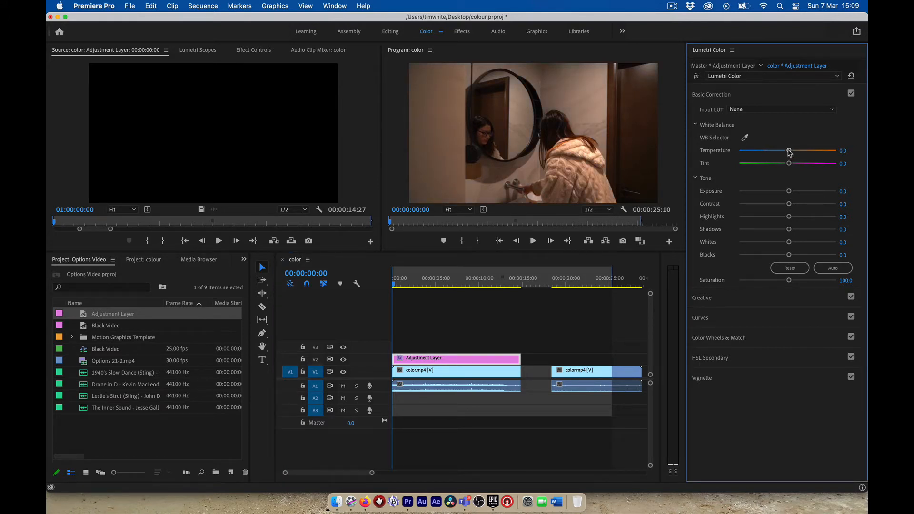
drag(790, 152, 754, 152)
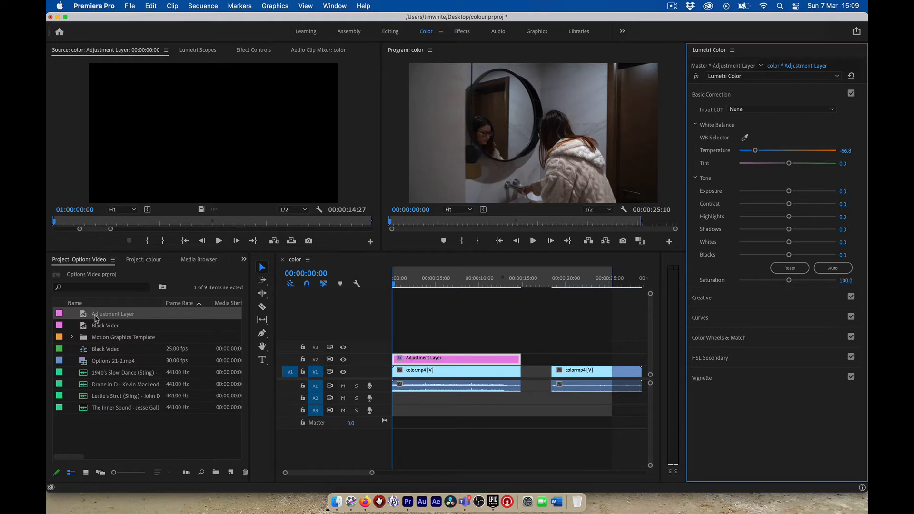
Load the first color.mp4 clip in the Source monitor and preview near its end
click(402, 372)
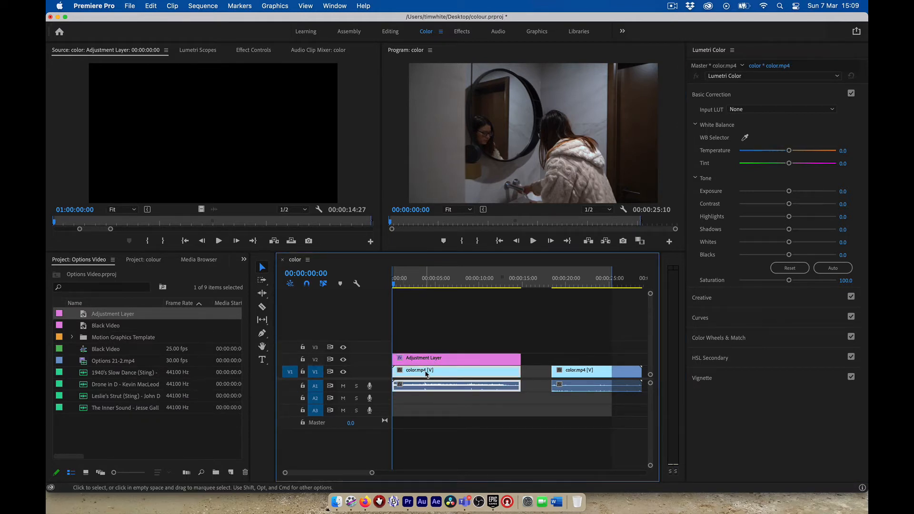
double_click(423, 373)
drag(276, 222, 360, 227)
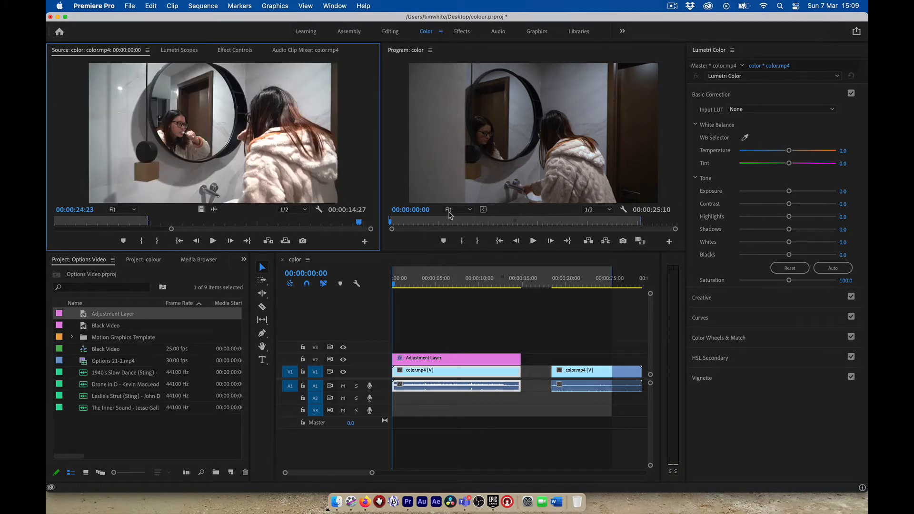
Raise the adjustment layer's Lumetri Exposure to 1.1
click(408, 361)
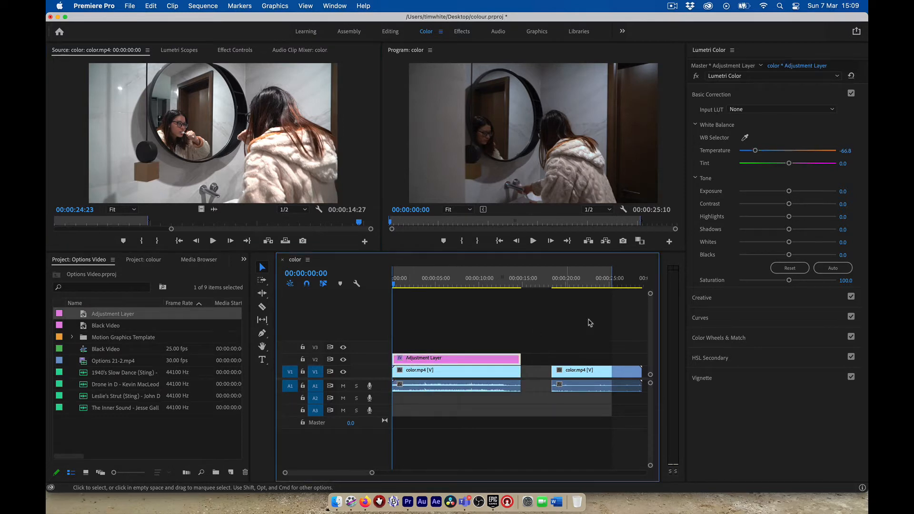
drag(789, 191, 799, 195)
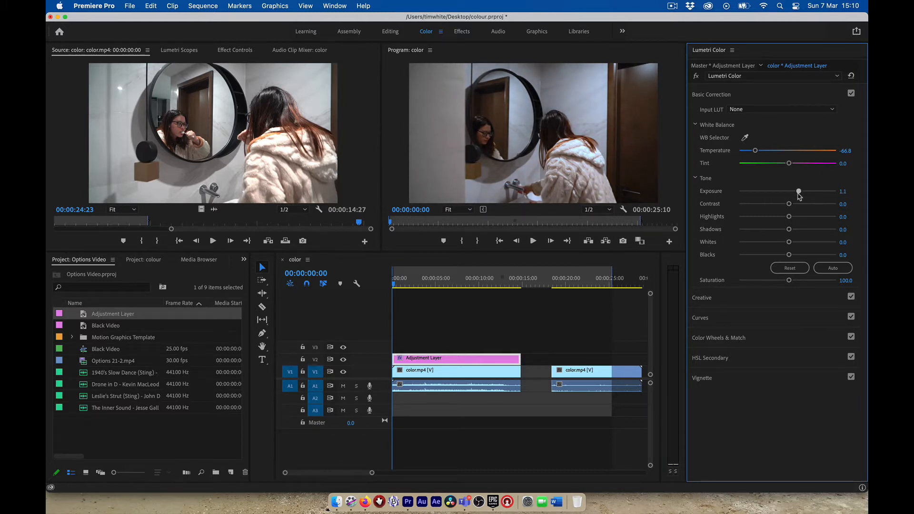
drag(800, 195, 801, 195)
click(394, 286)
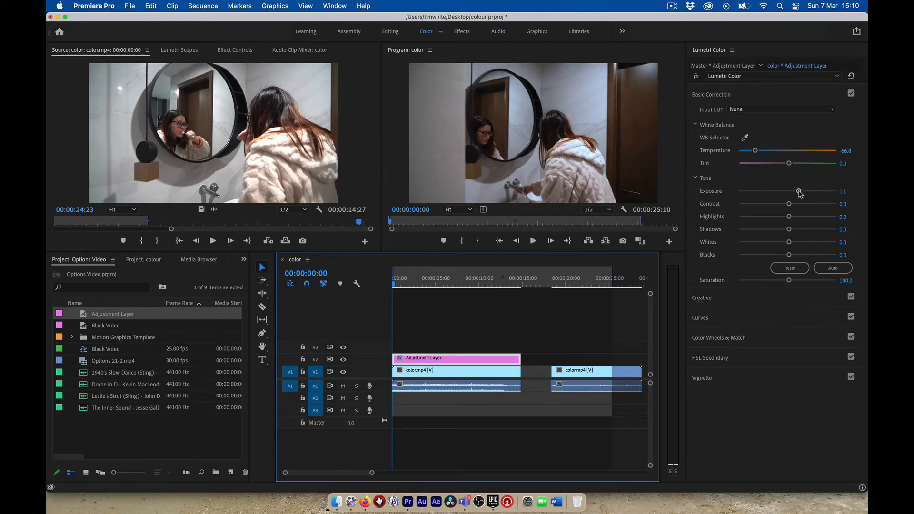
Push the Lumetri Exposure higher, then settle it back at 1.9
mouse_move(799, 191)
mouse_down()
mouse_move(824, 194)
mouse_move(812, 196)
mouse_up()
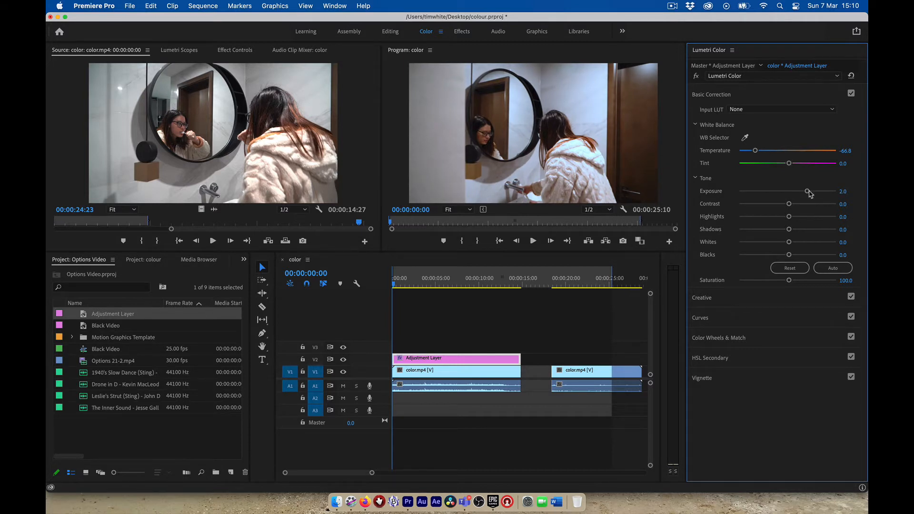
drag(806, 192, 806, 192)
Preview the graded first clip, return to the start, and show the Adjustment Layer's Effect Controls
click(421, 362)
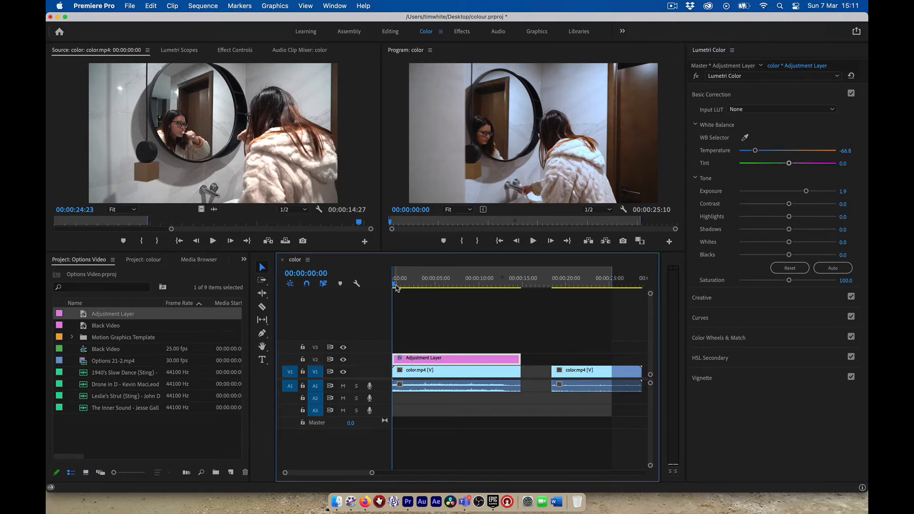
click(394, 286)
drag(395, 286, 520, 288)
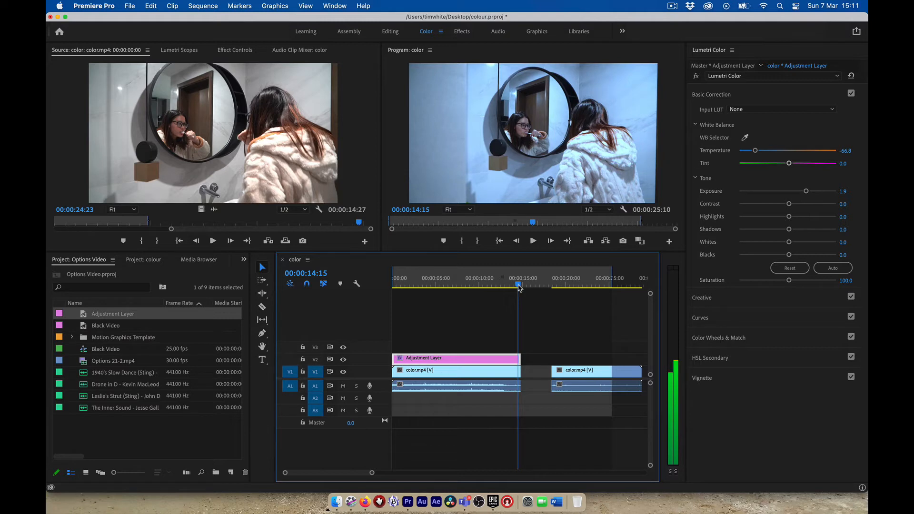
drag(519, 288, 390, 286)
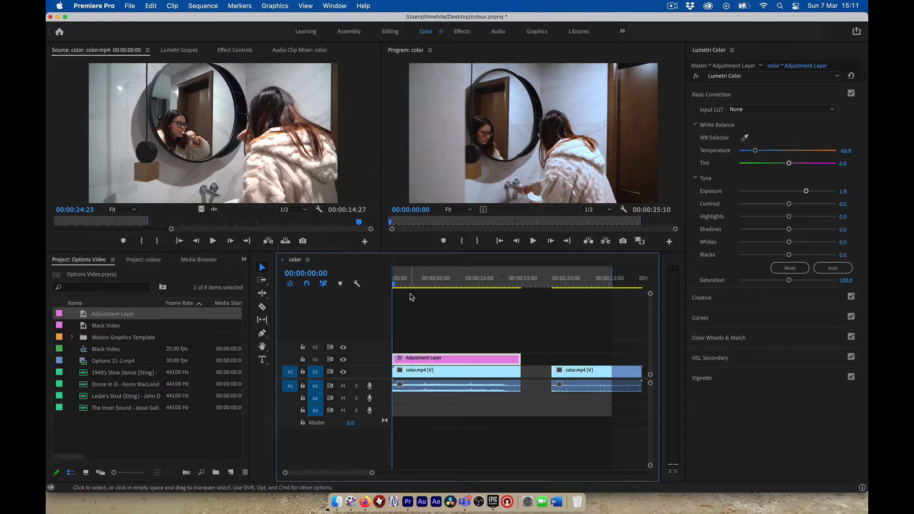
click(236, 50)
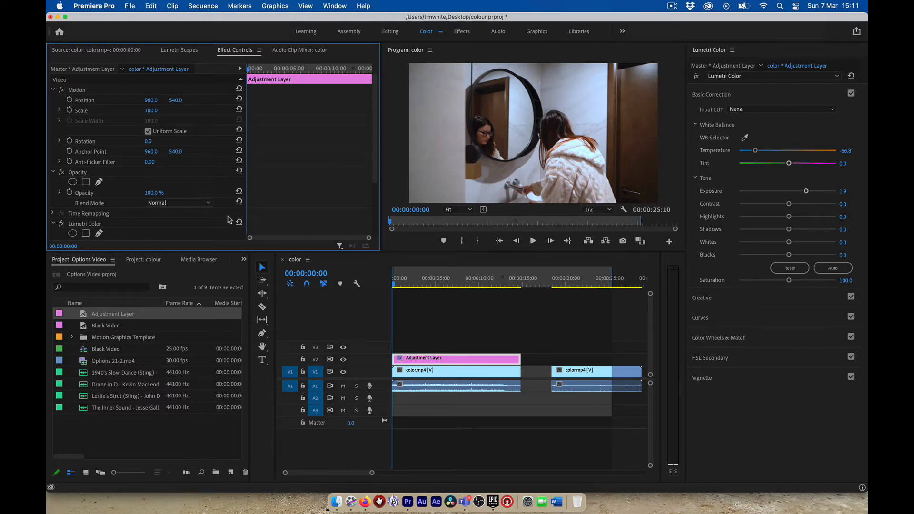
Expand Basic Correction and set a Temperature keyframe of -66.8 at 00:00:00:00
scroll(221, 215, down, 6)
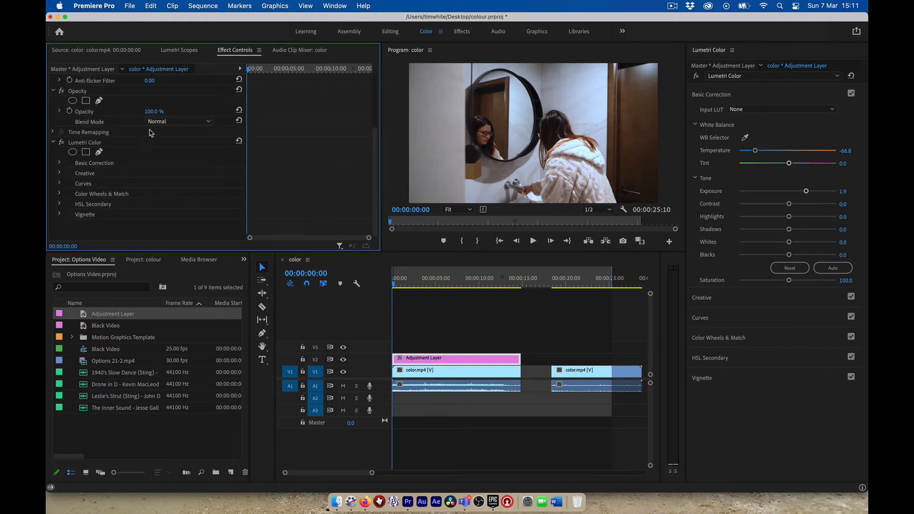
click(60, 164)
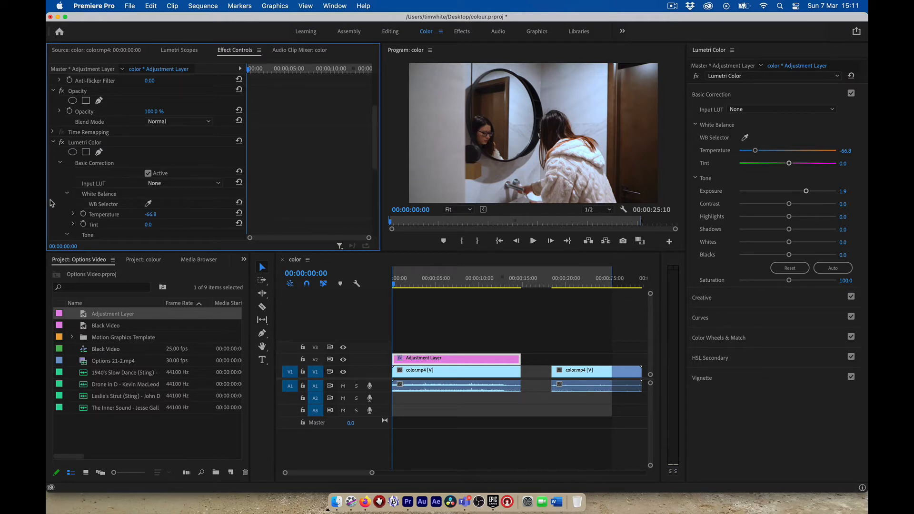
scroll(51, 202, down, 3)
scroll(51, 202, down, 1)
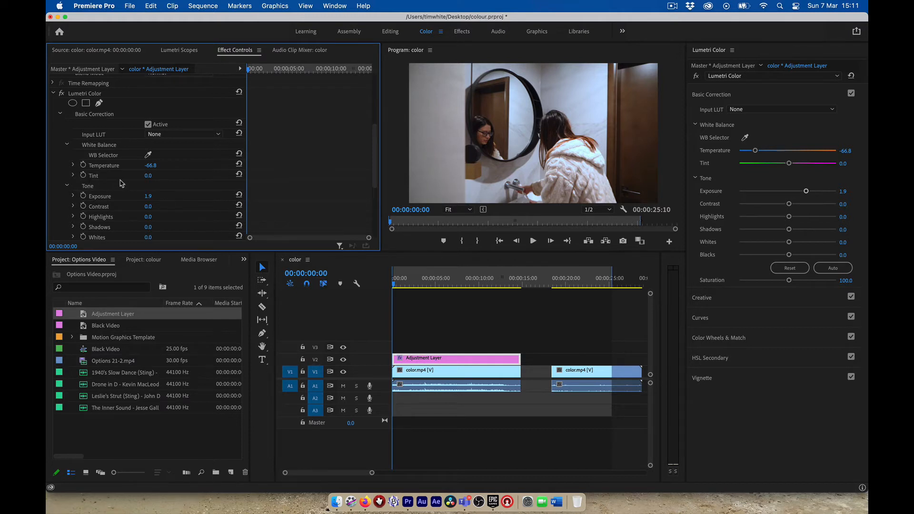
click(83, 165)
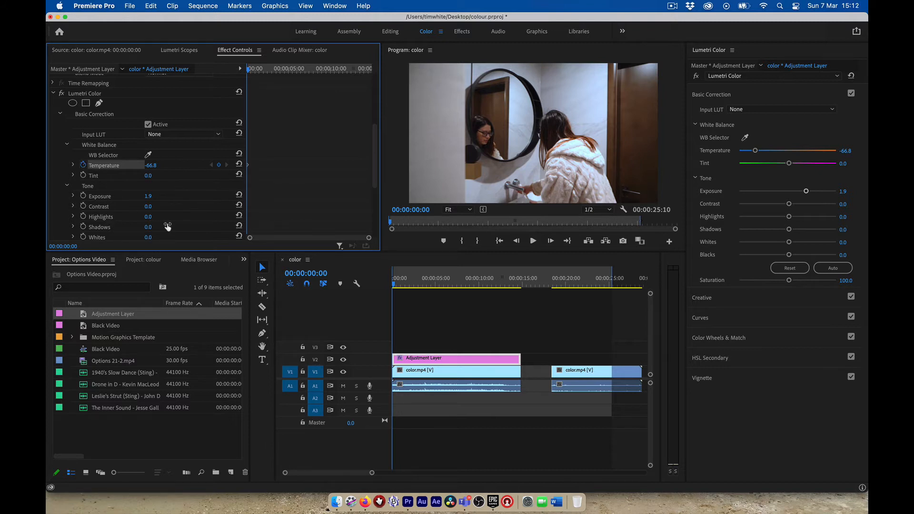
Keyframe Exposure at 1.9 and move the playhead to 00:00:14:26
click(83, 197)
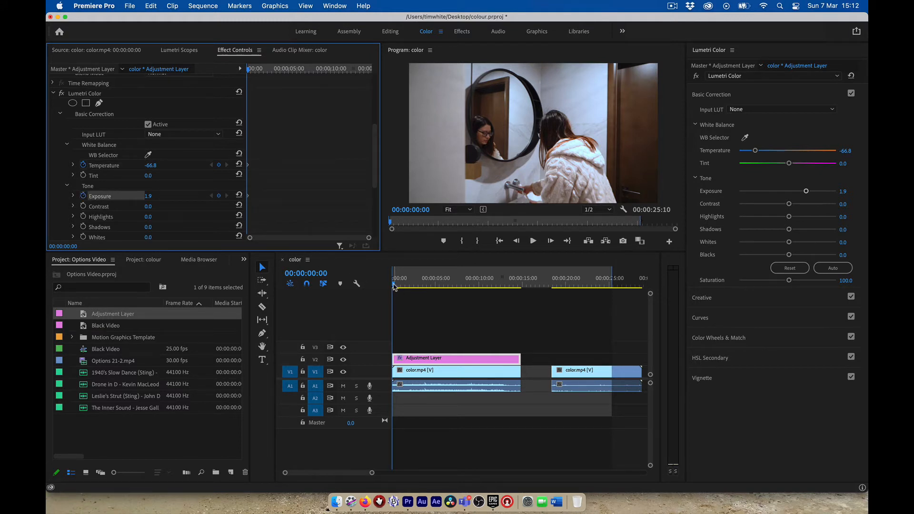
drag(395, 286, 521, 289)
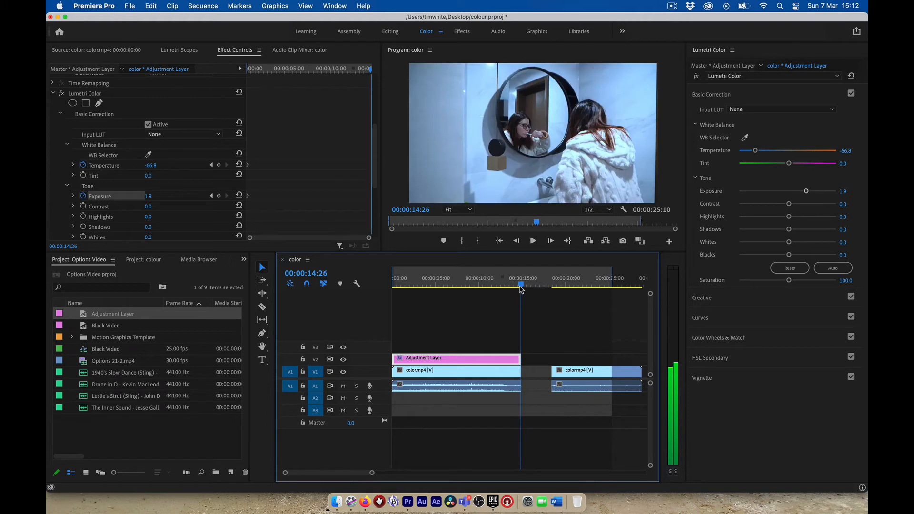
Add Temperature and Exposure keyframes at 00:00:14:26, set to -8.8 and 1.2
click(219, 165)
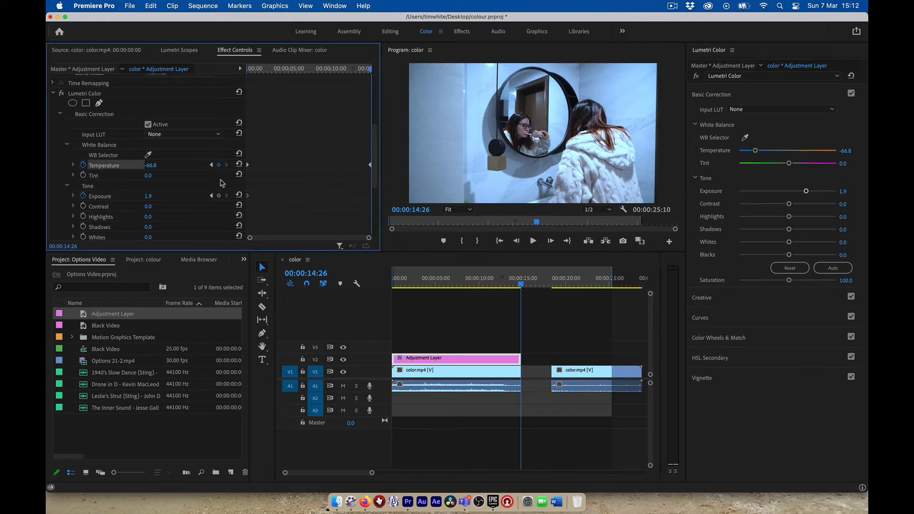
click(219, 197)
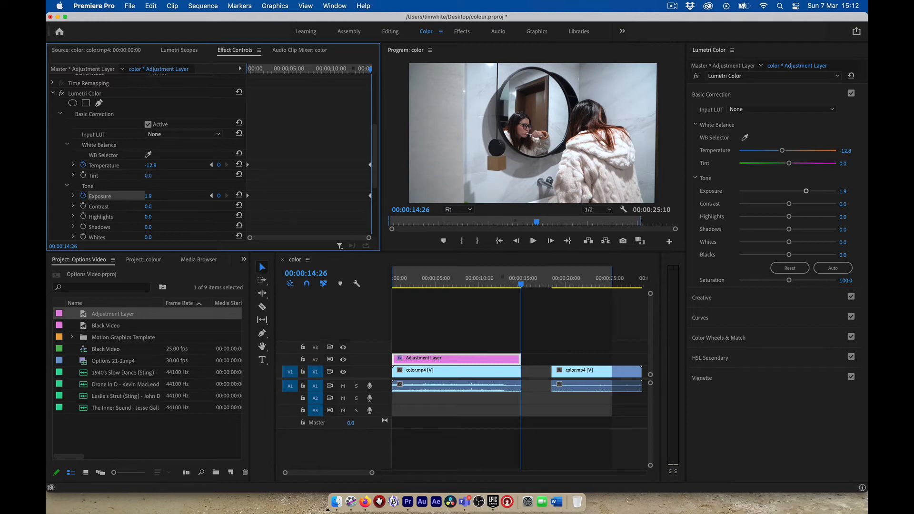
drag(150, 165, 159, 165)
drag(148, 196, 146, 195)
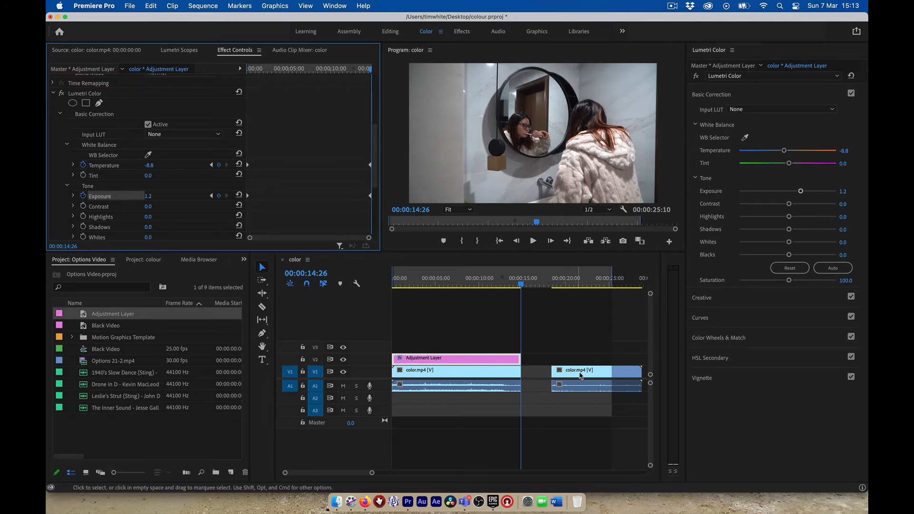
click(620, 372)
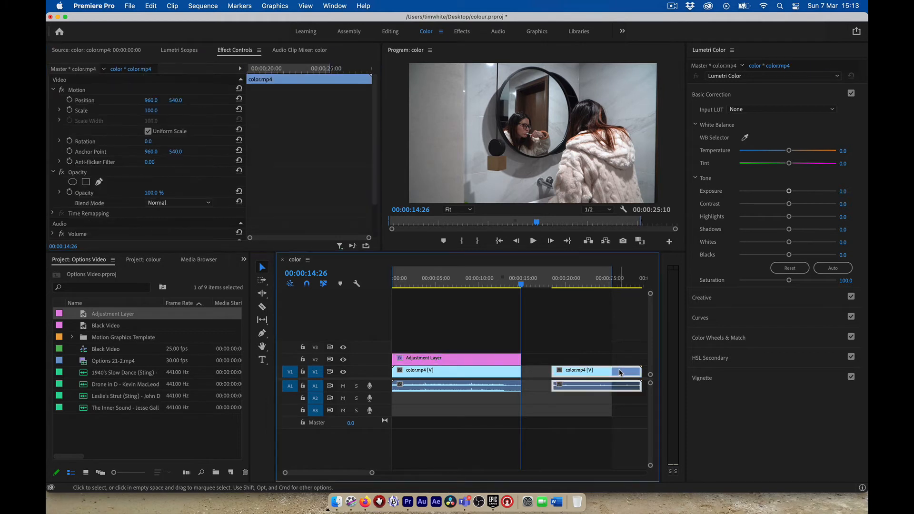
drag(621, 372, 560, 372)
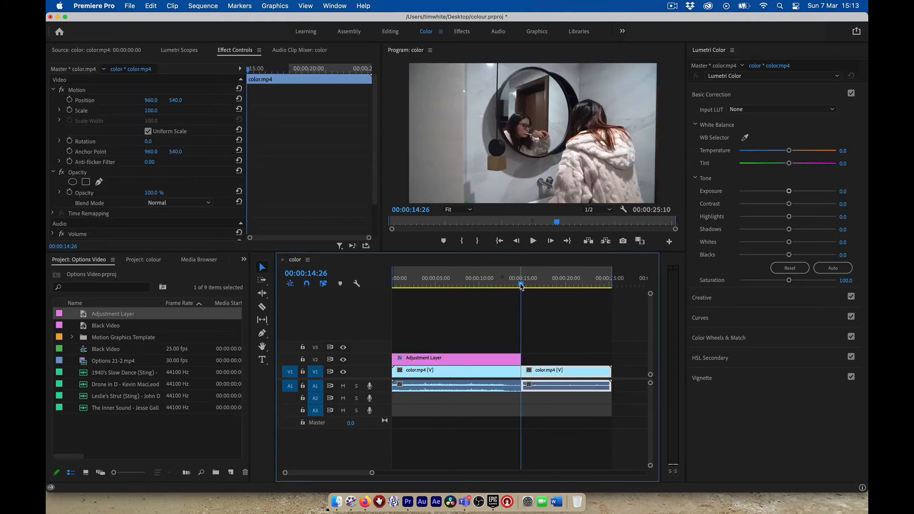
mouse_move(521, 284)
mouse_down()
mouse_move(507, 287)
mouse_move(523, 287)
mouse_move(506, 293)
mouse_move(528, 291)
mouse_move(519, 298)
mouse_up()
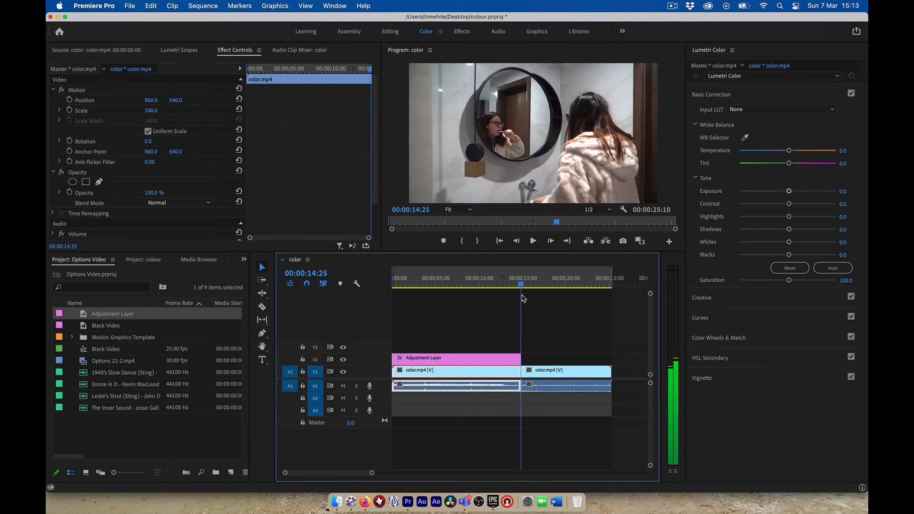
drag(521, 299, 521, 300)
key(Left)
key(Left)
key(Left)
key(Left)
key(Left)
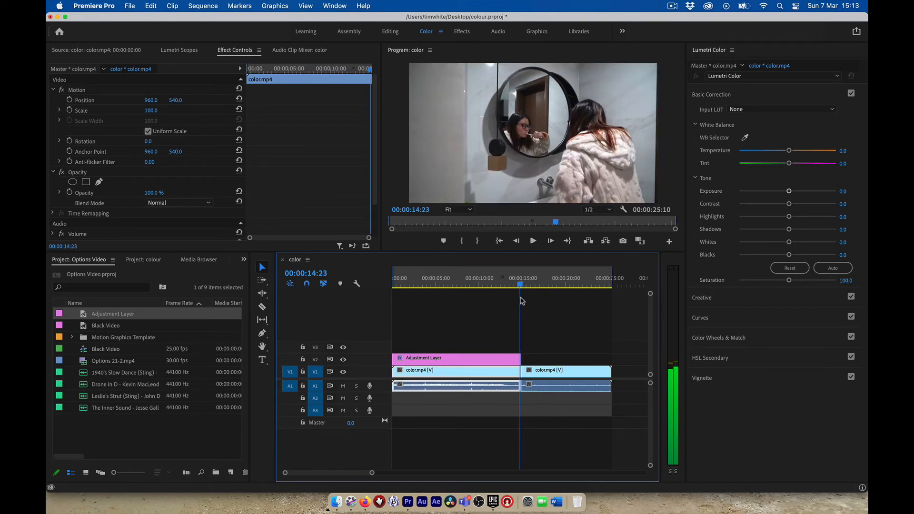
key(Right)
key(Right)
key(Right)
key(Right)
key(Right)
key(Right)
key(Right)
key(Left)
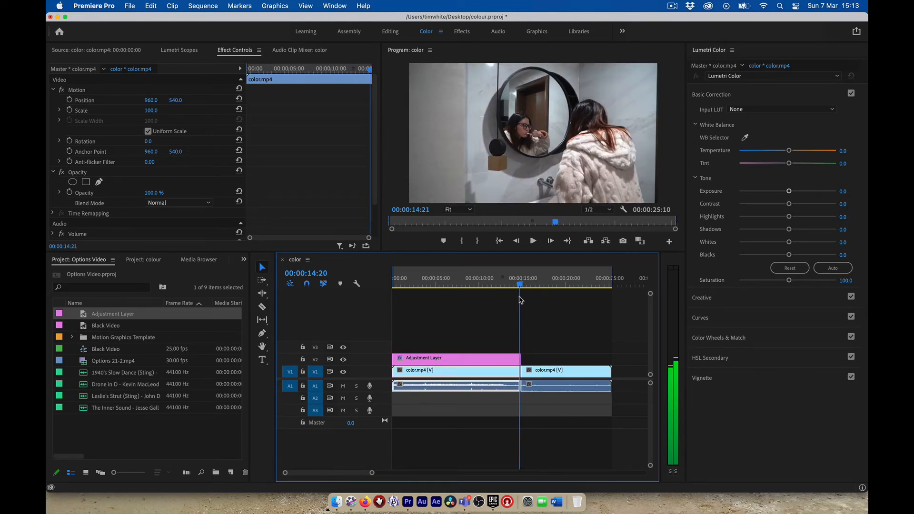
key(Left)
key(Left)
key(Left)
key(Left)
key(Left)
key(Left)
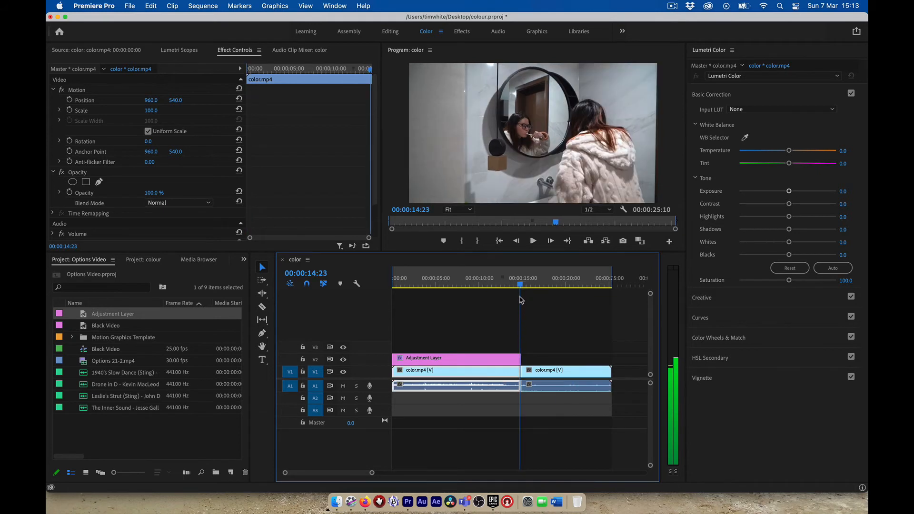
key(Right)
key(Right)
key(Right)
key(Right)
key(Right)
key(Right)
key(Right)
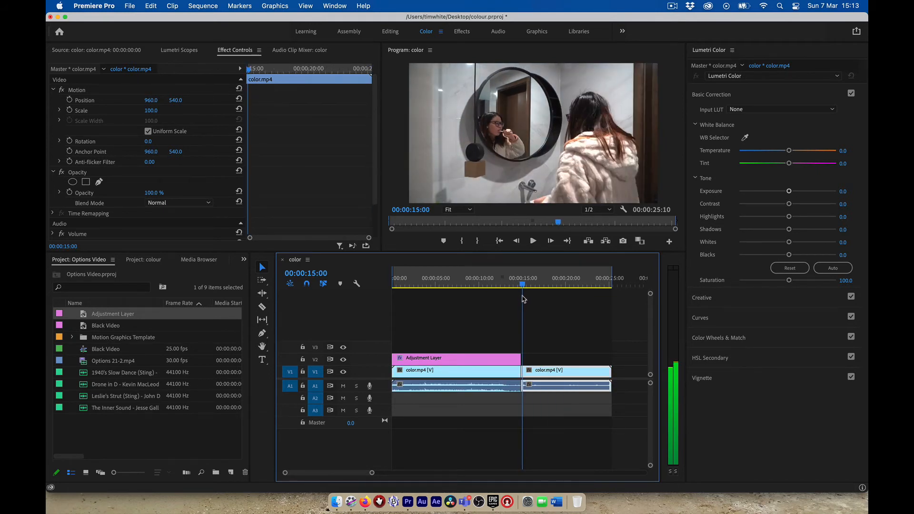
key(Left)
key(Left)
key(Left)
key(Left)
key(Left)
key(Left)
key(Left)
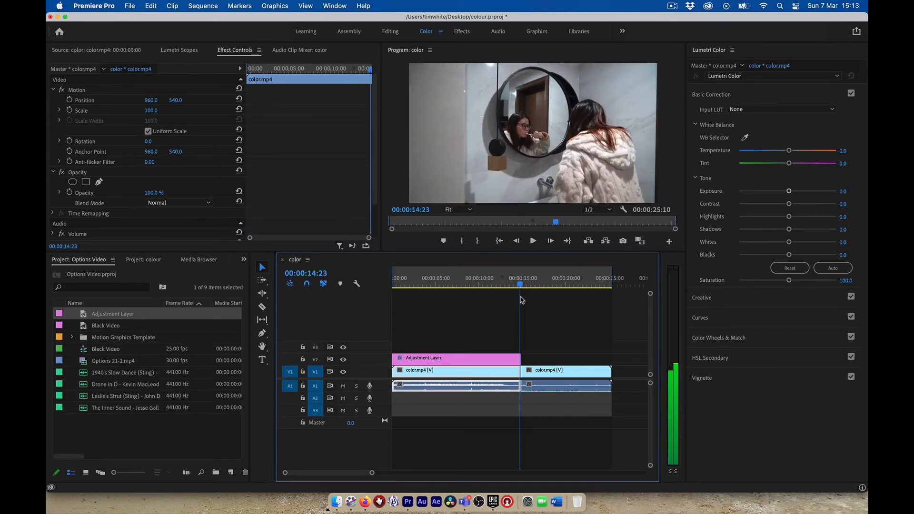
key(Right)
key(Right)
key(Right)
key(Right)
key(Right)
key(Right)
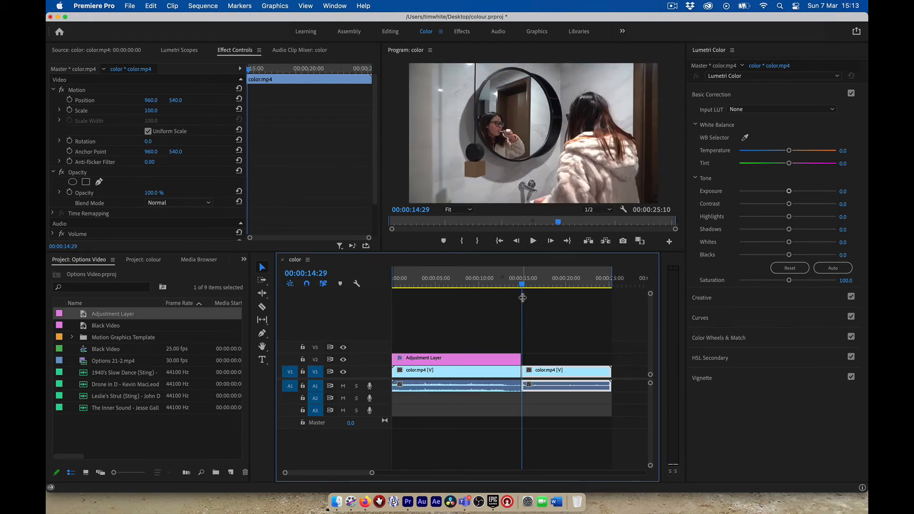
key(Left)
key(Left)
key(Left)
key(Left)
key(Left)
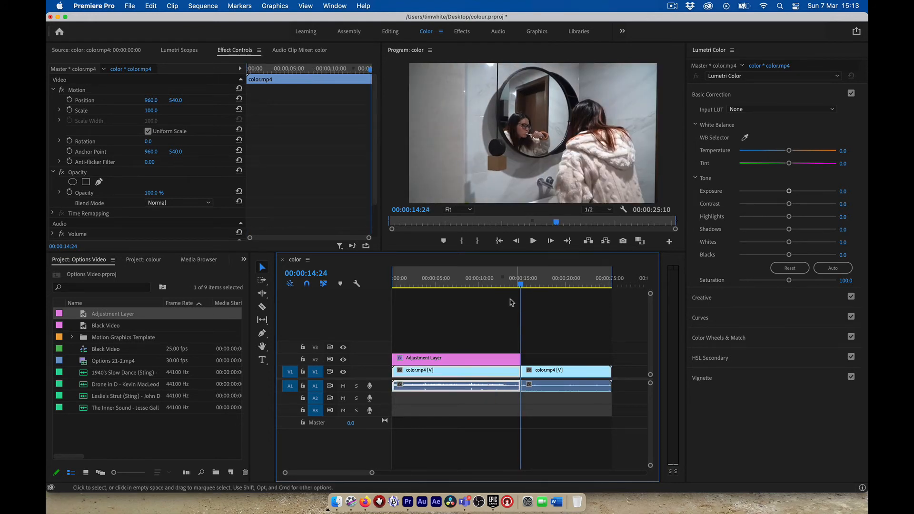
Change the adjustment layer's 00:00:14:26 Temperature keyframe from -8.8 to -5.0
click(477, 361)
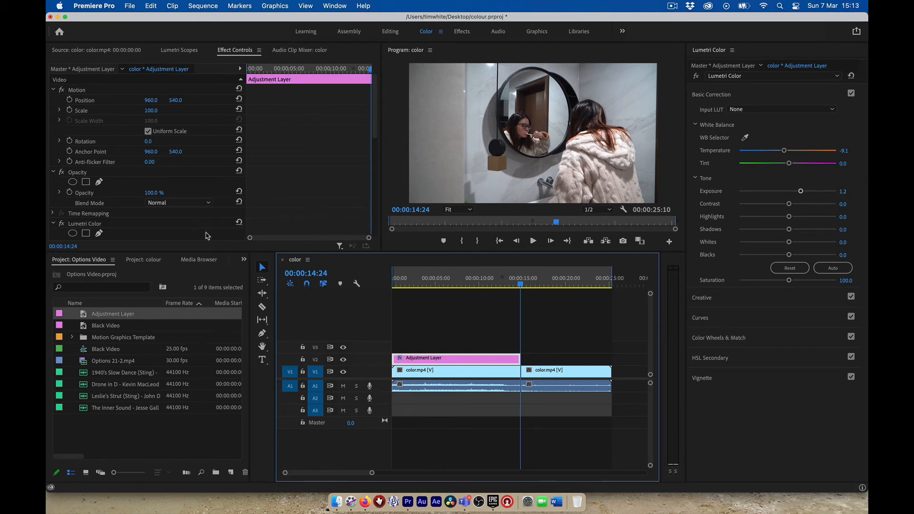
scroll(226, 233, down, 8)
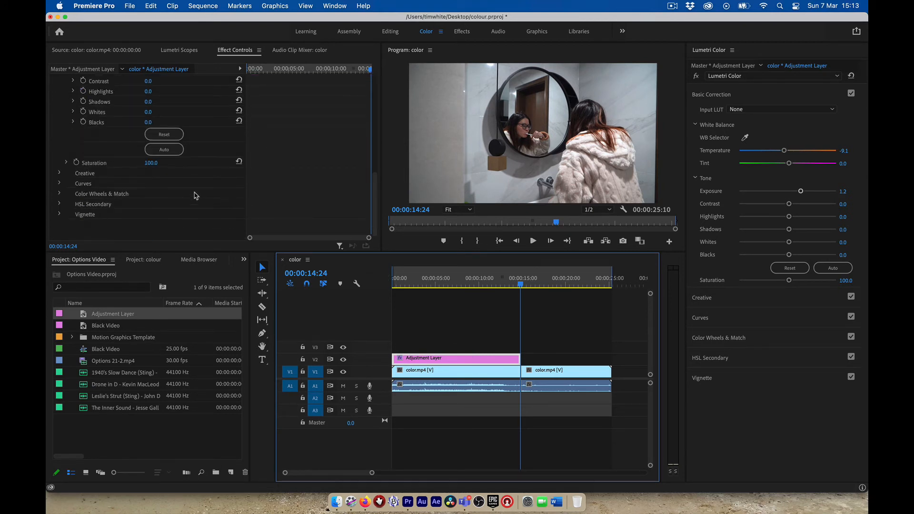
scroll(171, 193, up, 5)
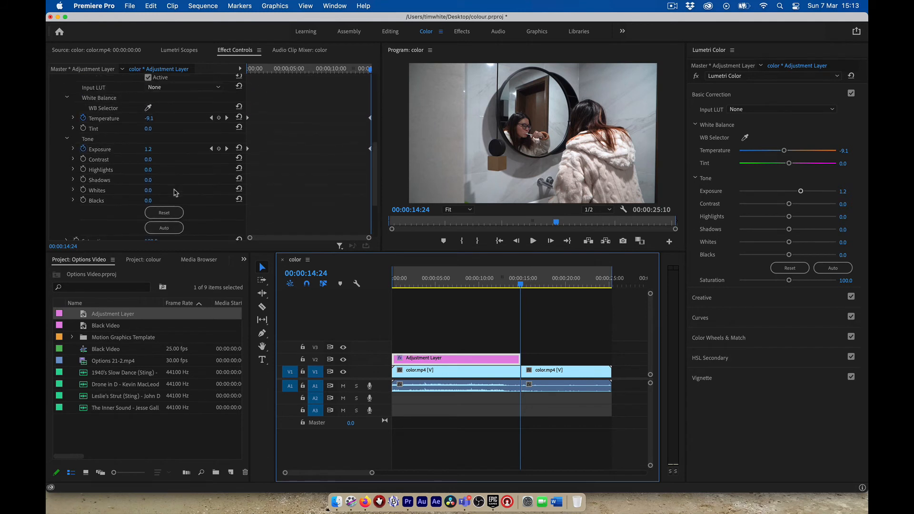
scroll(175, 193, up, 2)
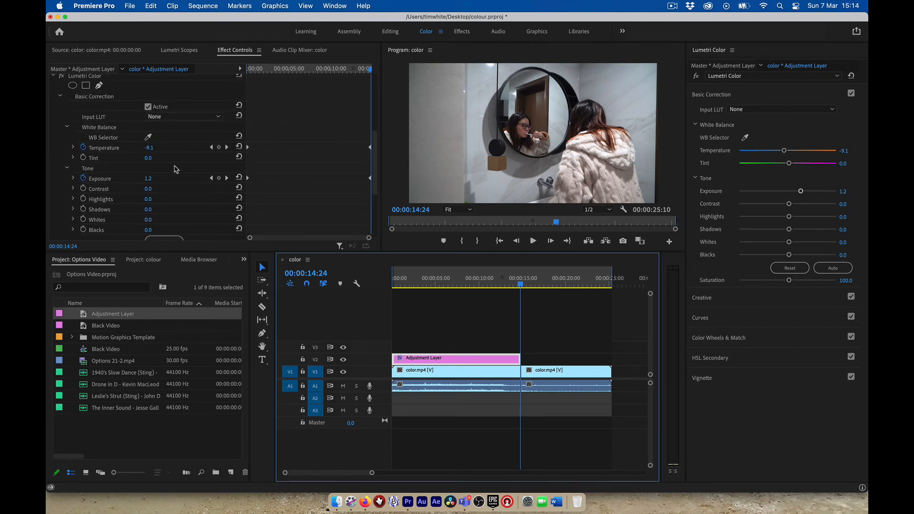
click(227, 148)
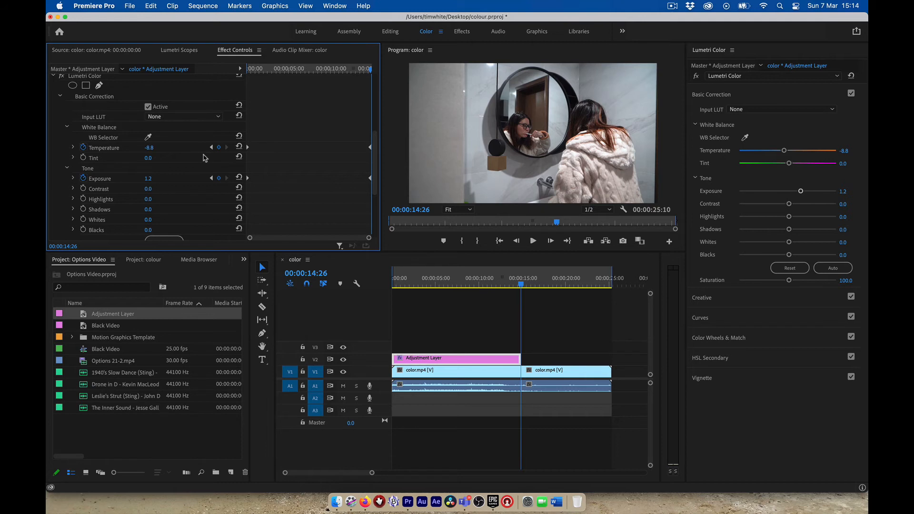
click(157, 147)
key(Return)
click(527, 288)
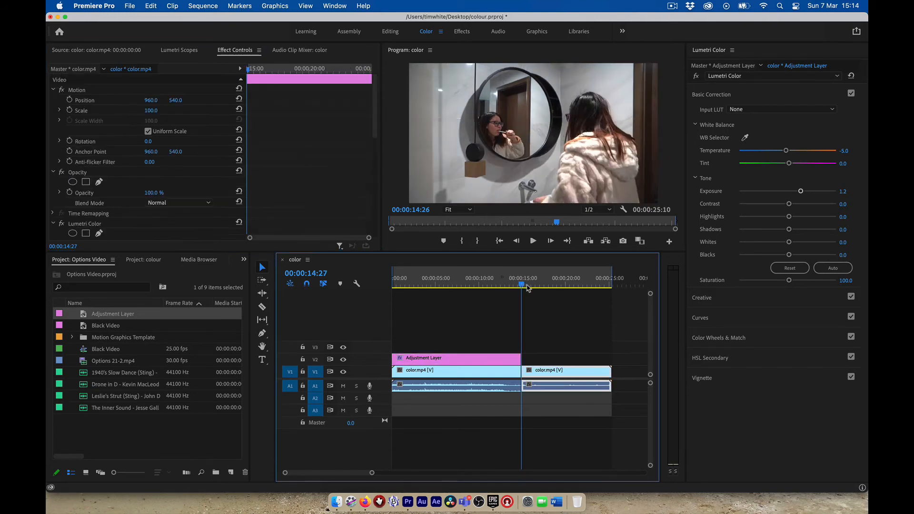
Reselect the Adjustment Layer and scrub back to preview the grade around 00:00:07:17 (Temperature -35.4)
mouse_move(527, 288)
mouse_down()
mouse_move(510, 295)
mouse_move(537, 295)
mouse_move(519, 296)
mouse_up()
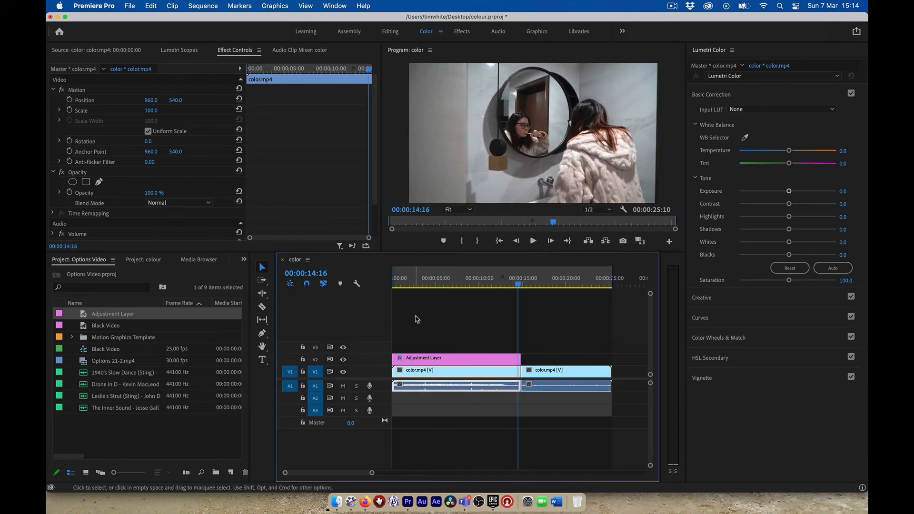
click(429, 358)
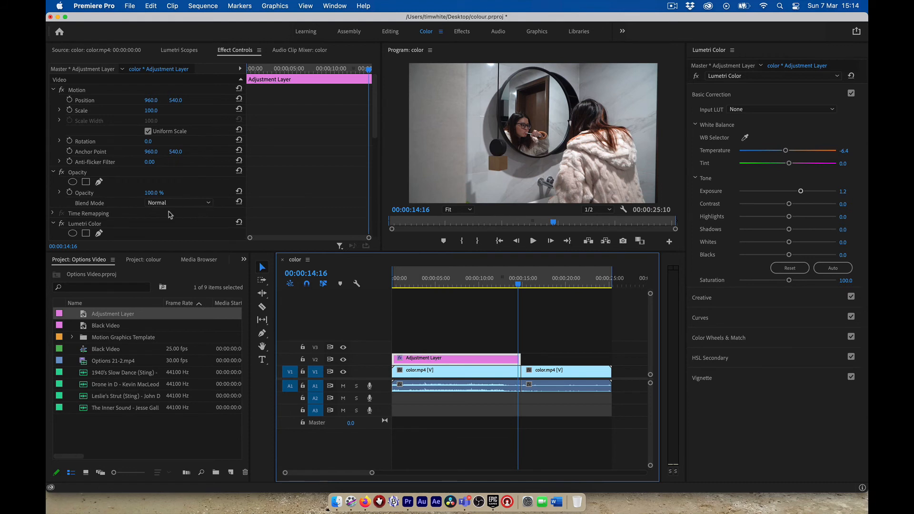
scroll(168, 215, down, 6)
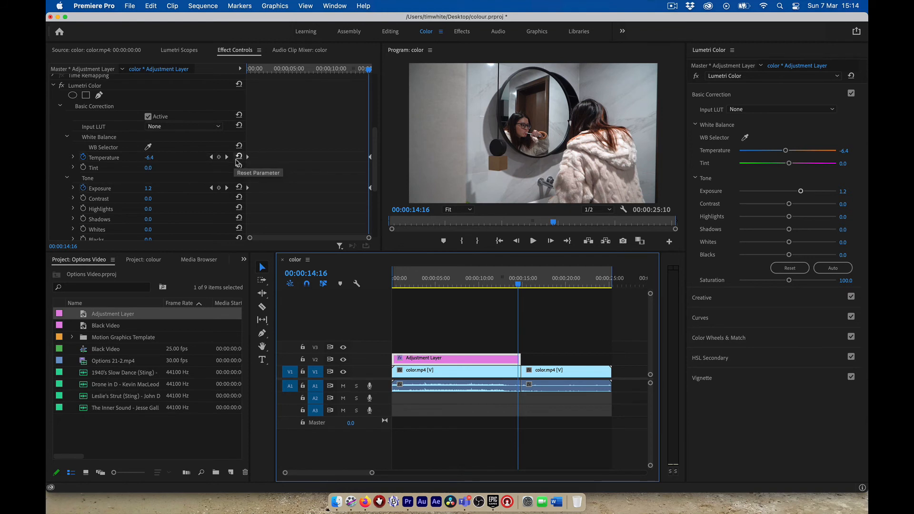
drag(368, 71, 307, 118)
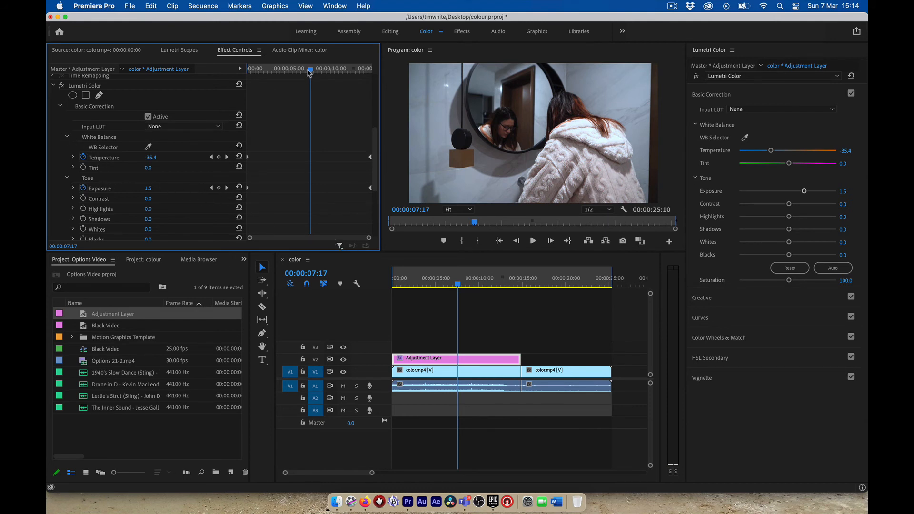
Add a Temperature keyframe of -3.0 at 00:00:14:13, just before the cut
drag(311, 71, 370, 73)
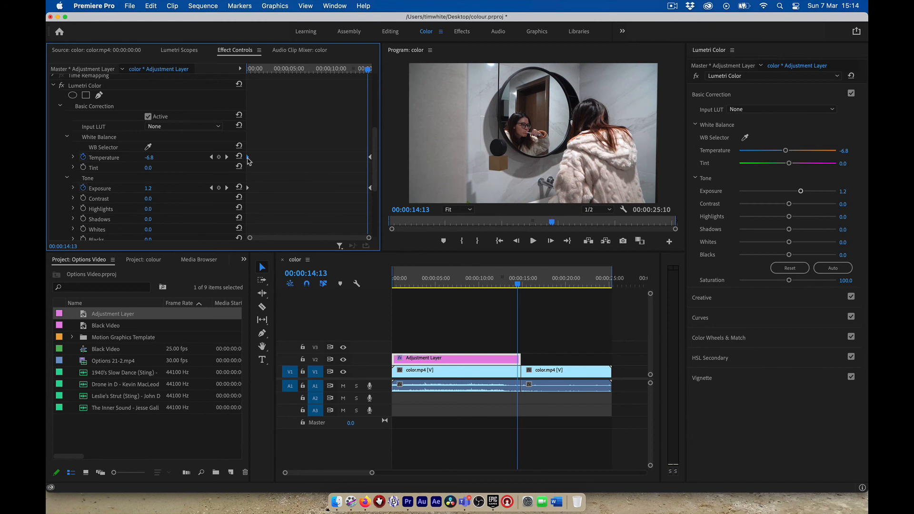
click(148, 159)
text(-)
text(3)
key(Return)
Set the 00:00:14:26 Temperature keyframe to -3.0 as well
click(227, 158)
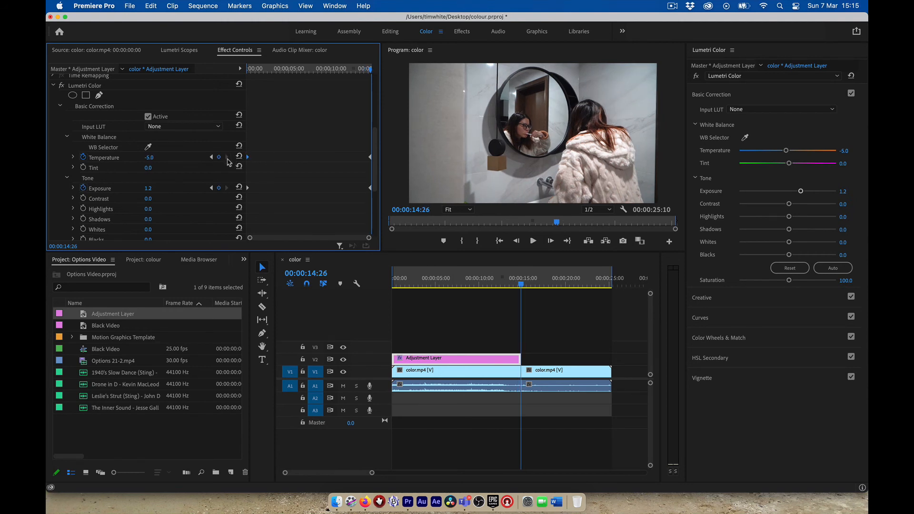
click(151, 157)
text(-3)
key(Return)
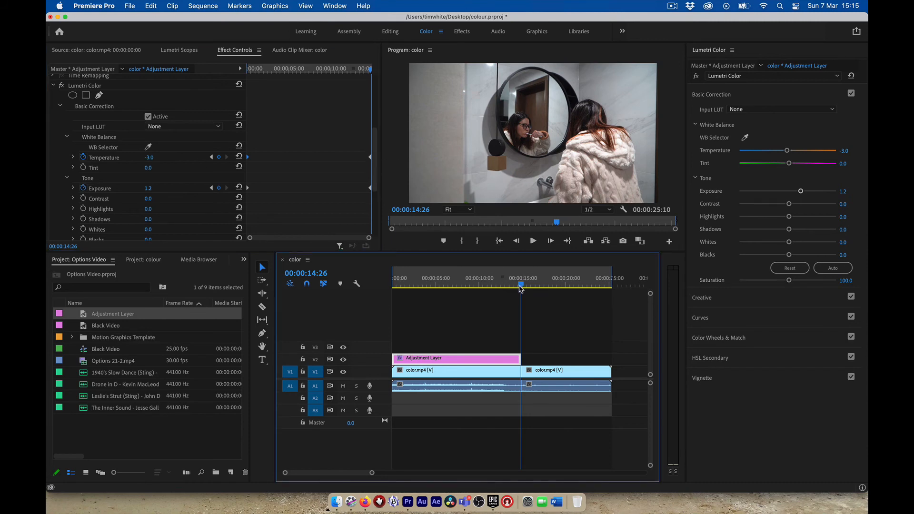
drag(523, 286, 546, 315)
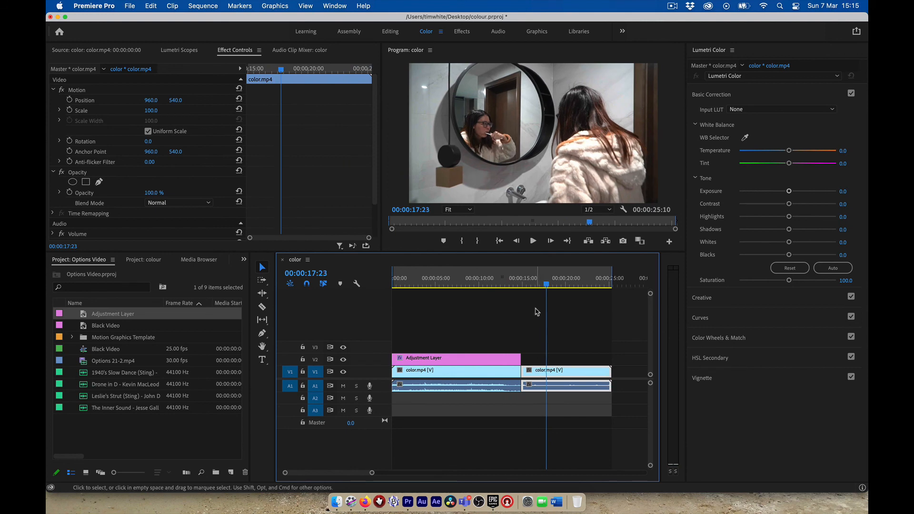
mouse_move(547, 284)
mouse_down()
mouse_move(466, 294)
mouse_move(551, 299)
mouse_up()
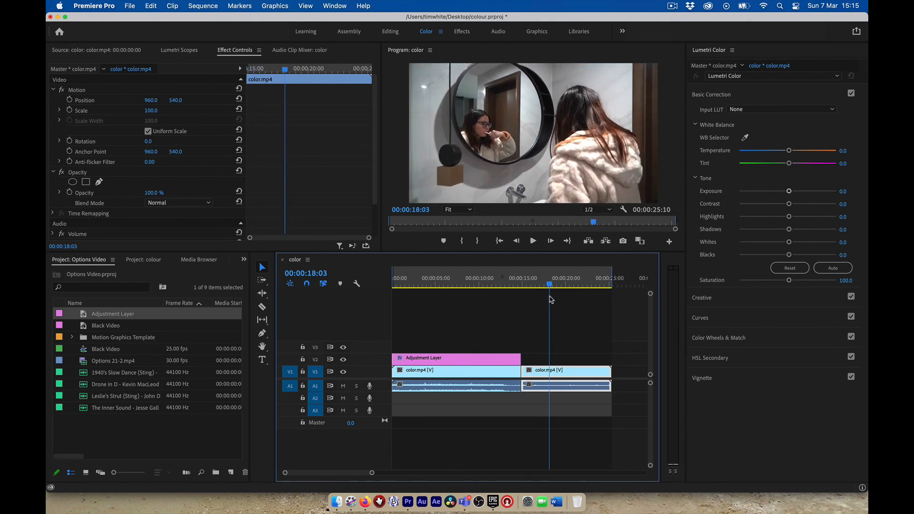